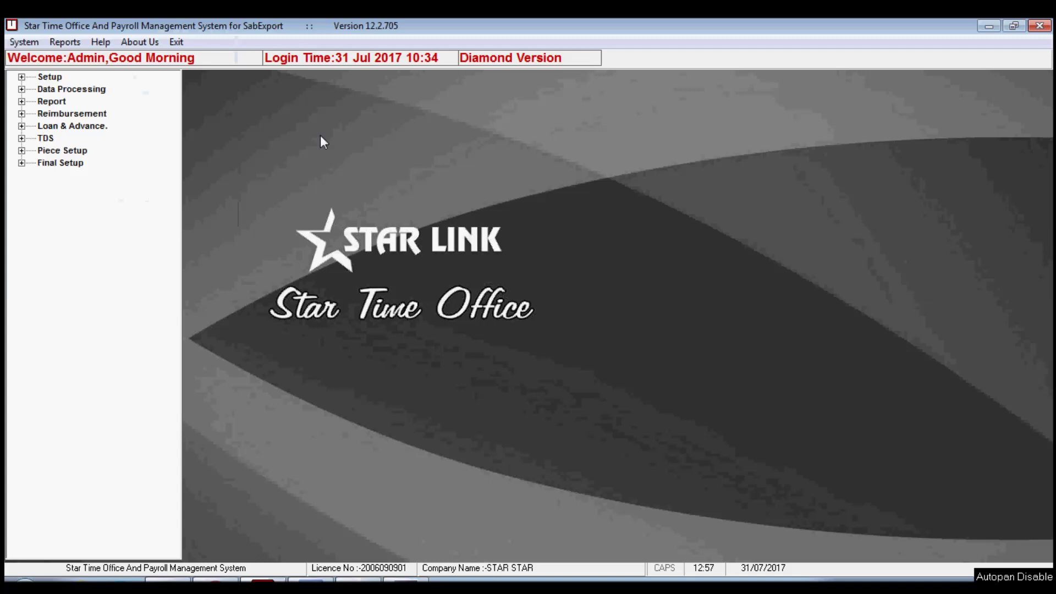
# - Expand Data Processing, open Pay Processing and check its From and To dates
pyautogui.click(82, 90)
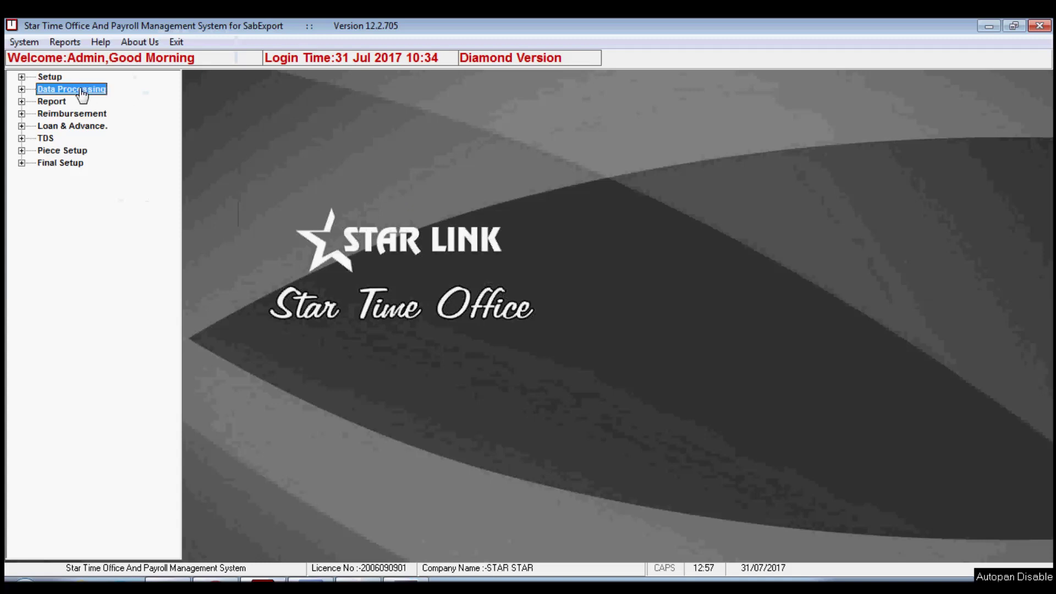
pyautogui.click(21, 89)
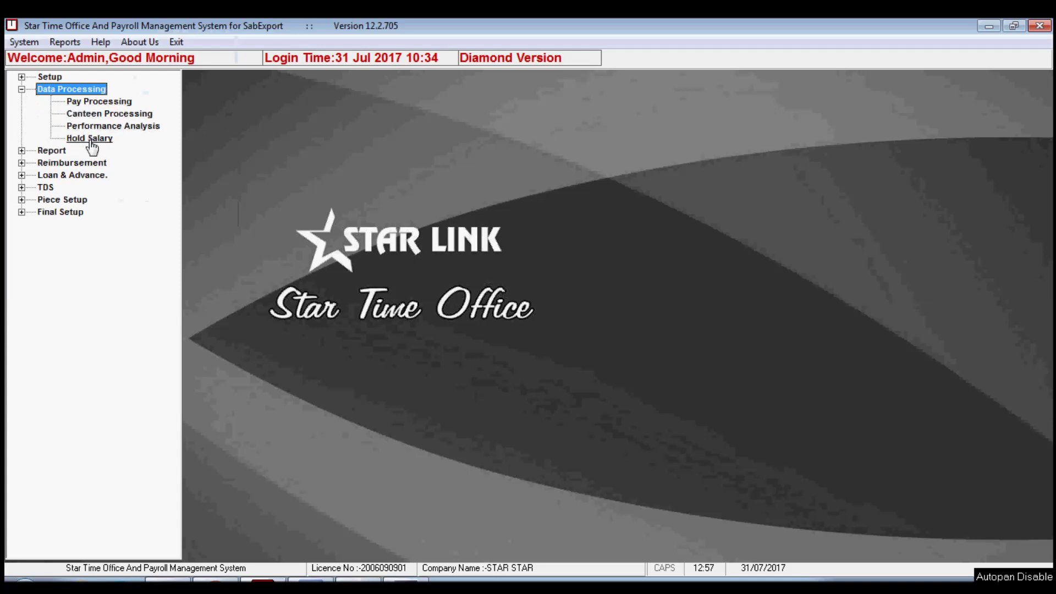
pyautogui.click(95, 103)
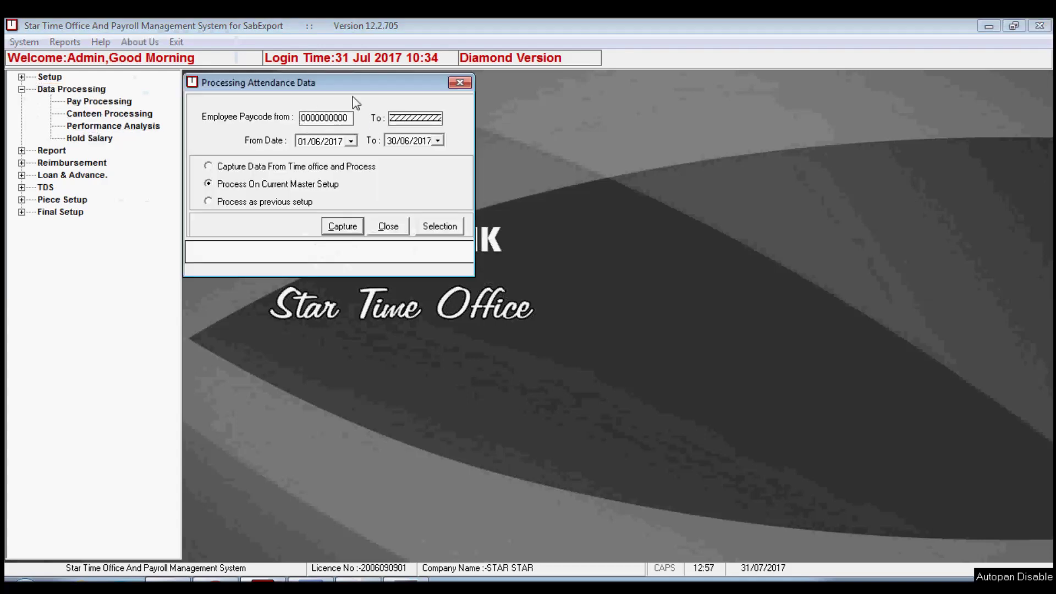
pyautogui.click(351, 142)
pyautogui.click(437, 141)
pyautogui.click(437, 141)
pyautogui.click(436, 140)
# - Select all employees, try each processing option, close, then open Canteen Payroll Processing
pyautogui.click(439, 226)
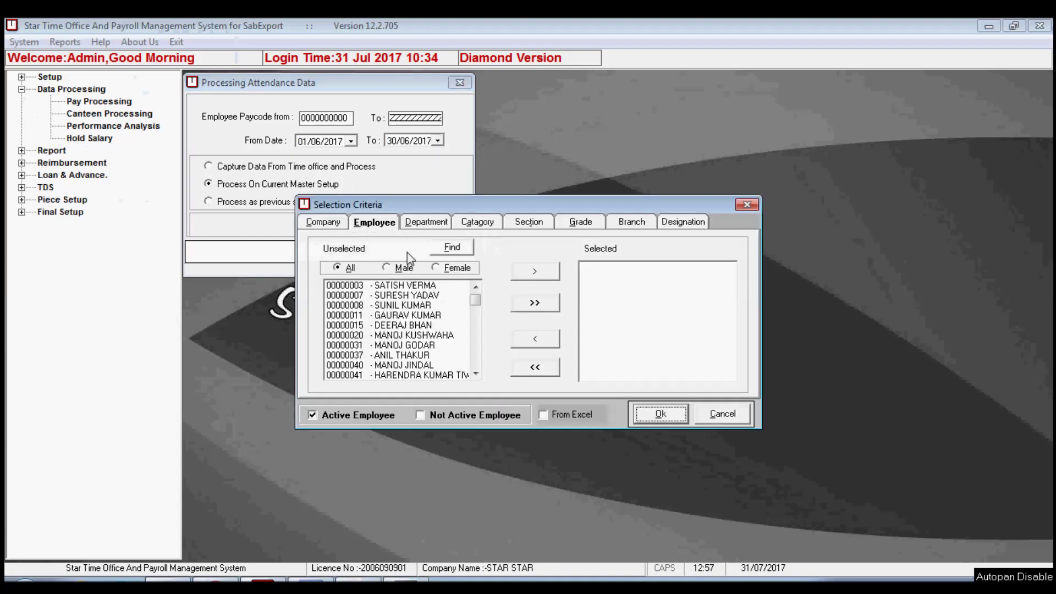
pyautogui.click(535, 302)
pyautogui.click(661, 415)
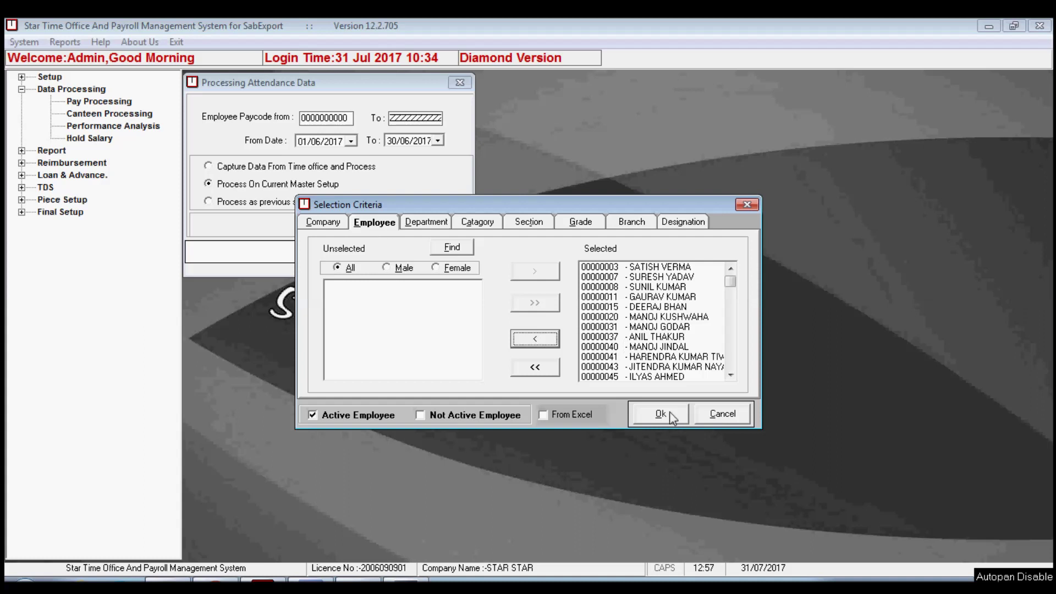
pyautogui.click(208, 166)
pyautogui.click(208, 184)
pyautogui.click(208, 202)
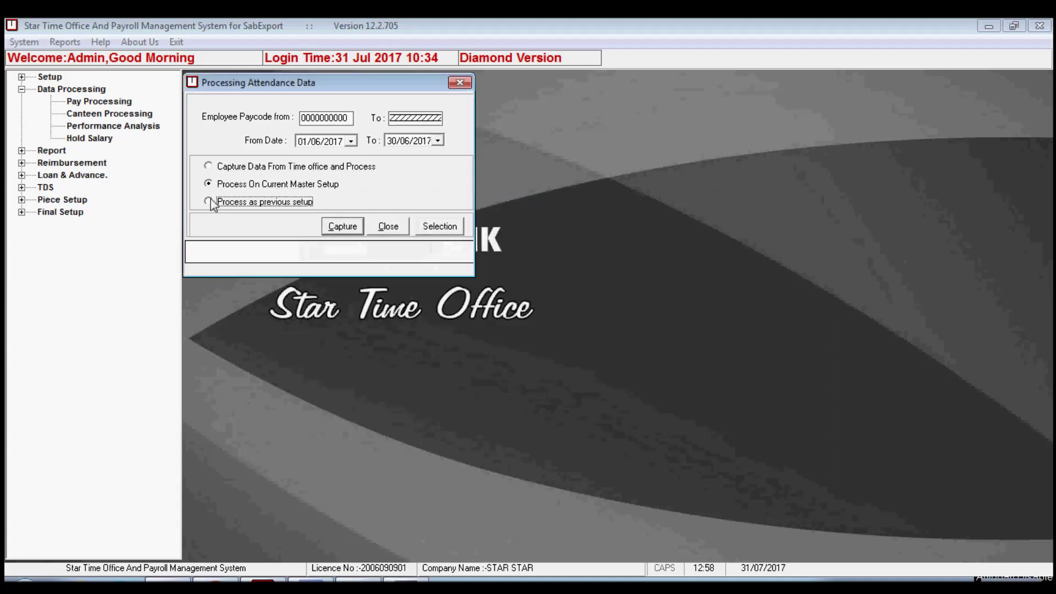
pyautogui.click(380, 229)
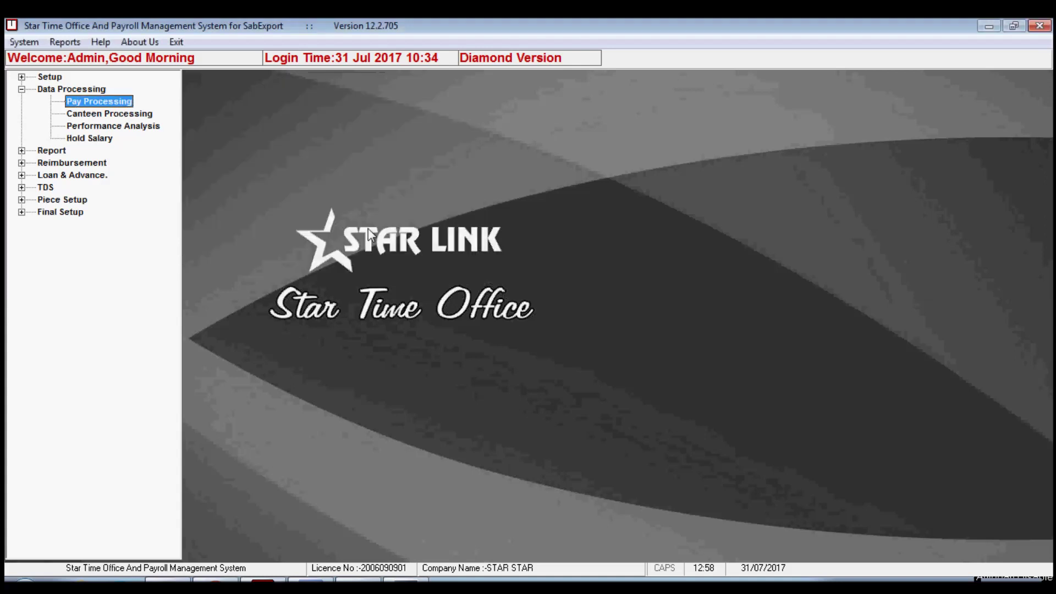
pyautogui.doubleClick(132, 114)
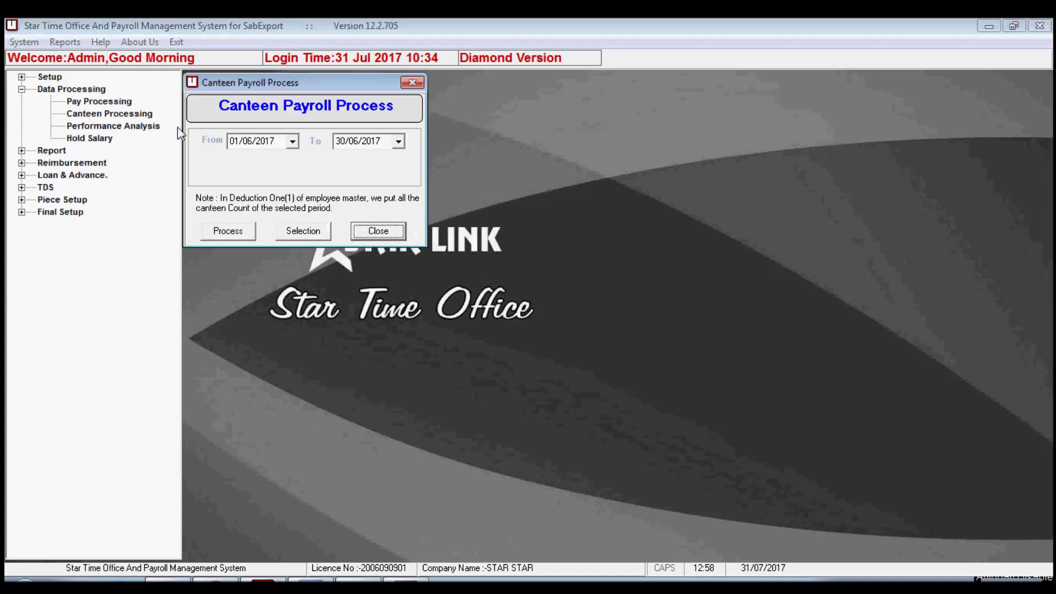
pyautogui.click(293, 142)
pyautogui.click(396, 142)
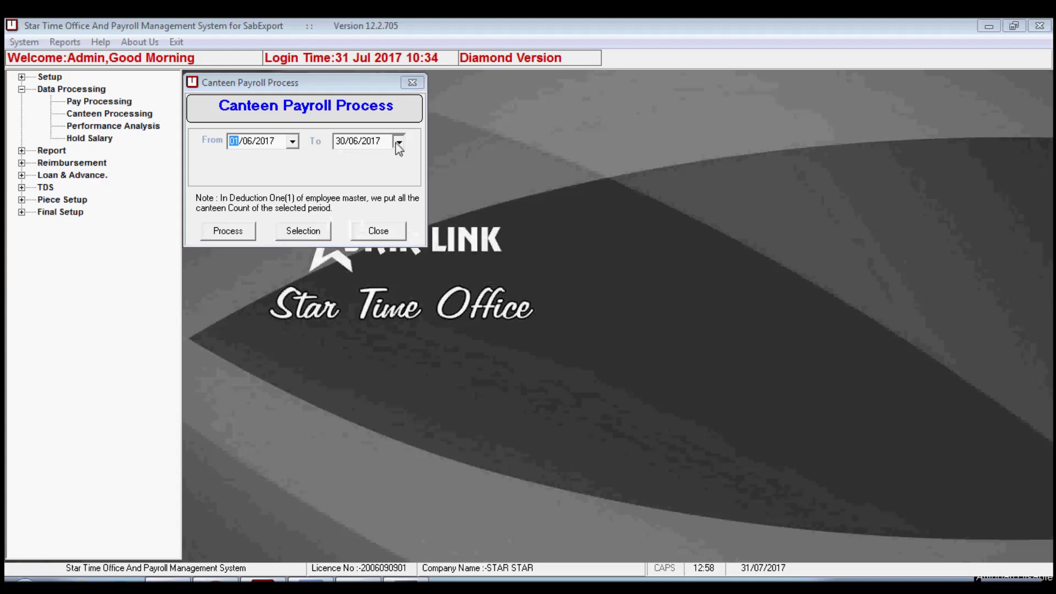
pyautogui.click(396, 142)
pyautogui.click(396, 142)
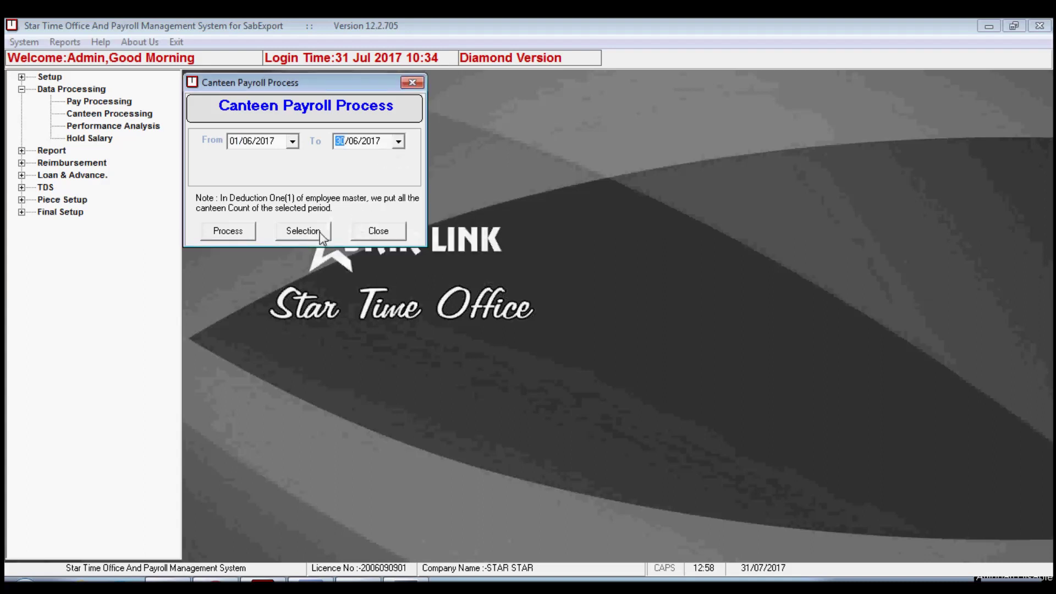
pyautogui.click(300, 233)
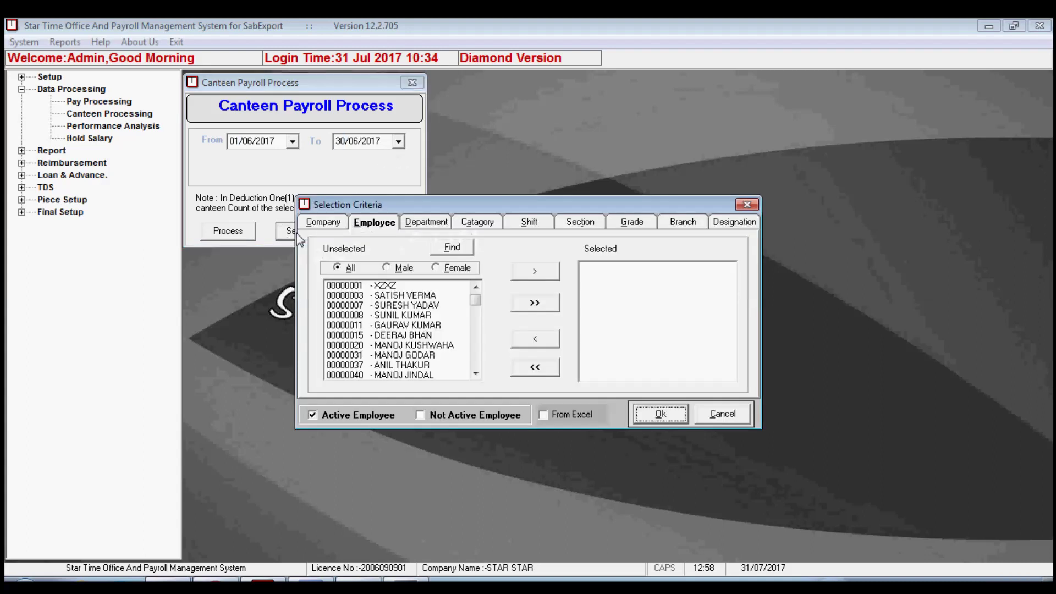
pyautogui.click(331, 222)
pyautogui.click(375, 223)
pyautogui.click(426, 222)
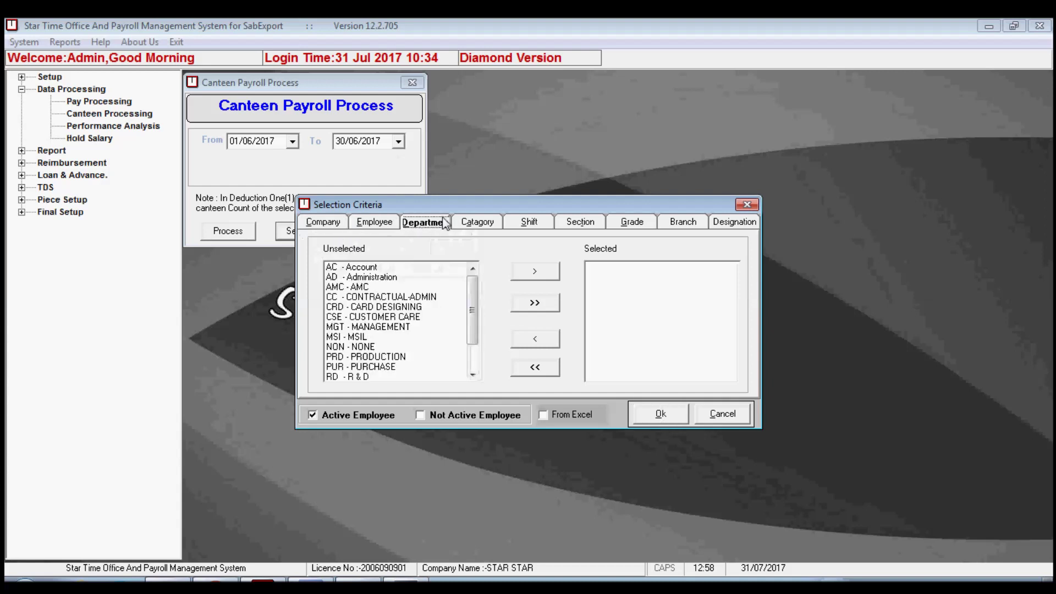
pyautogui.click(469, 221)
pyautogui.click(539, 229)
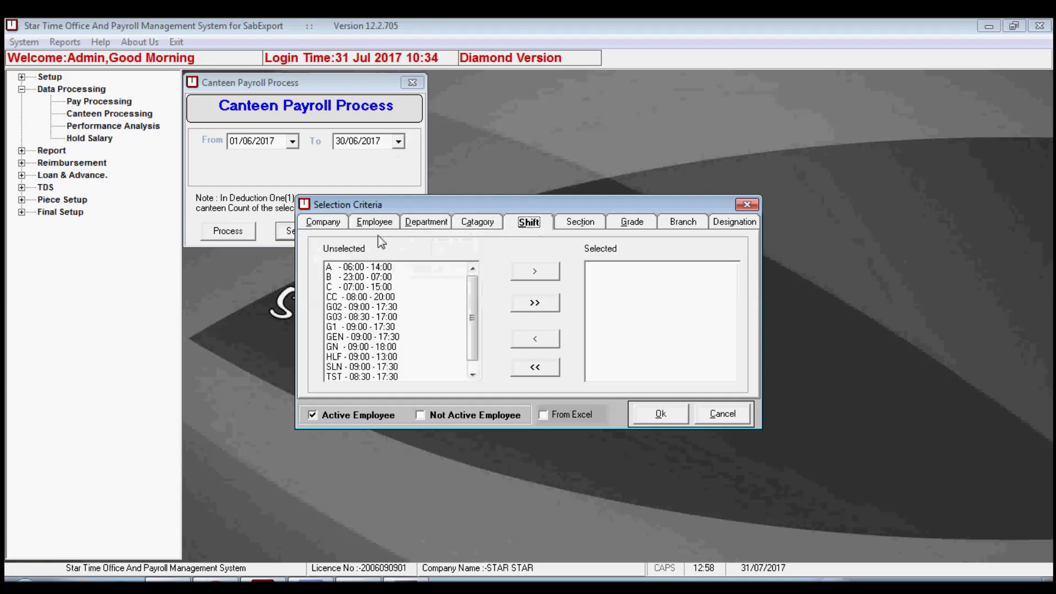
pyautogui.click(321, 226)
pyautogui.click(369, 228)
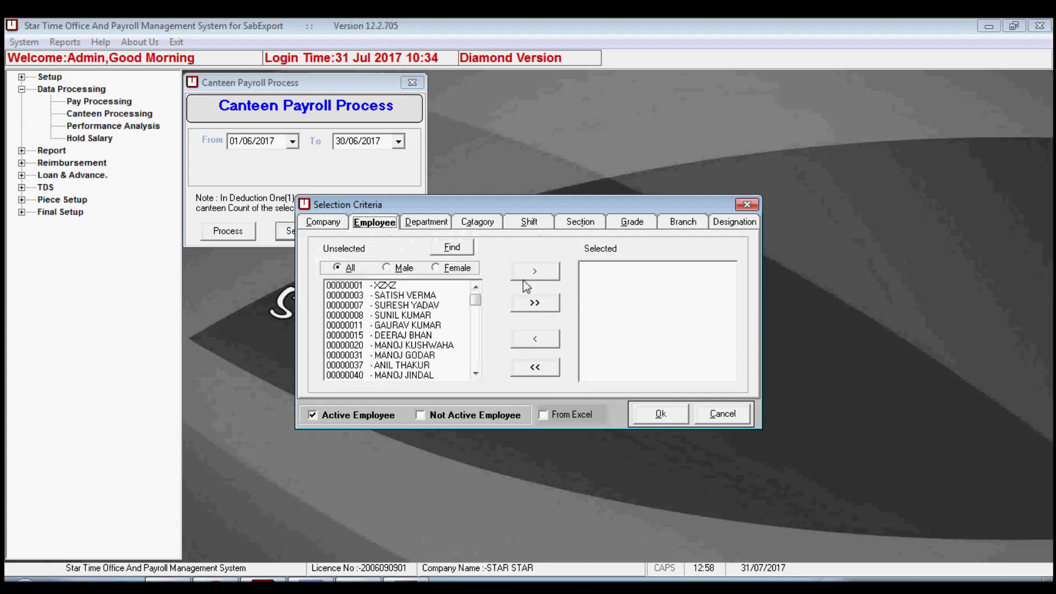
pyautogui.click(534, 303)
pyautogui.click(667, 417)
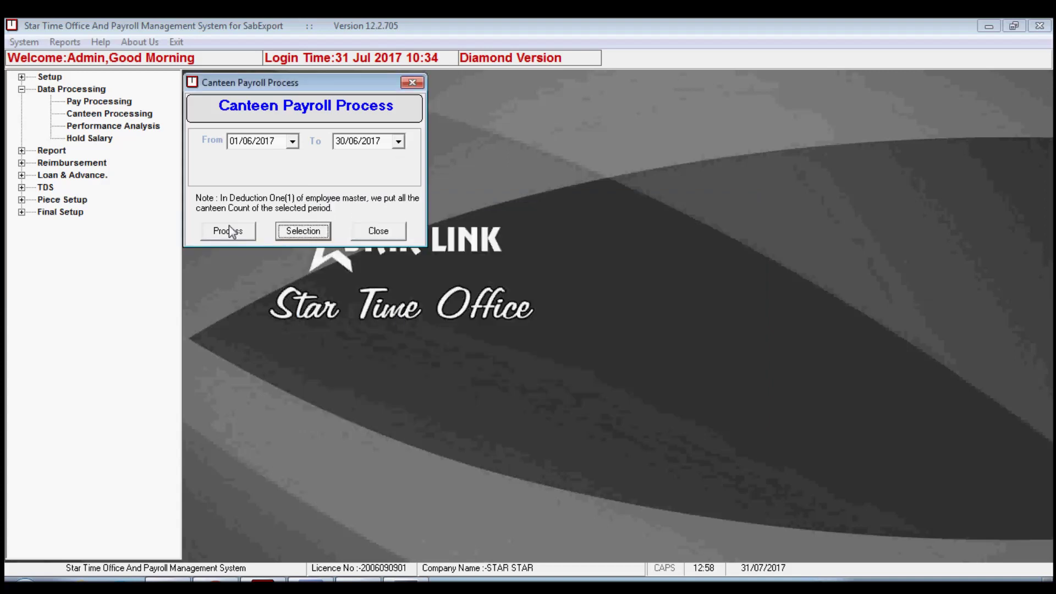
pyautogui.click(375, 233)
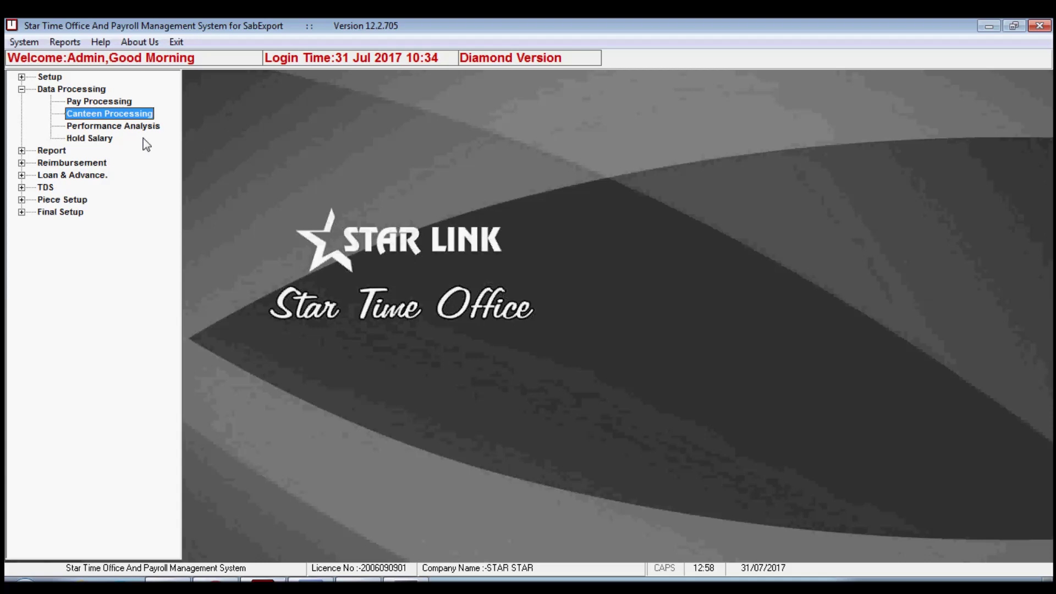
pyautogui.click(142, 131)
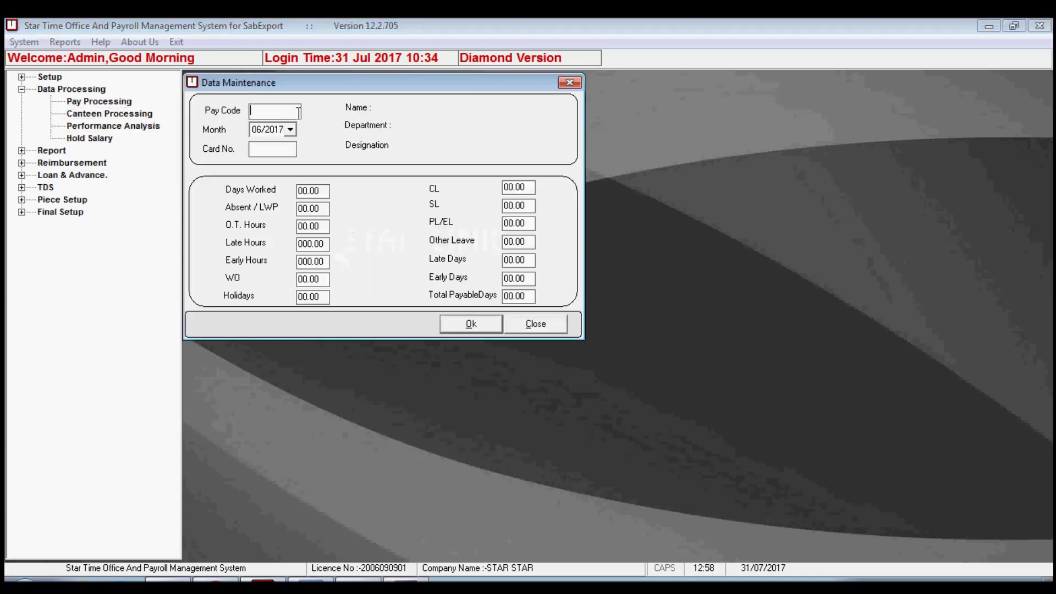
pyautogui.write('00000137')
pyautogui.press('Tab')
pyautogui.click(289, 129)
pyautogui.click(295, 134)
pyautogui.press('Tab')
pyautogui.click(661, 351)
pyautogui.click(521, 327)
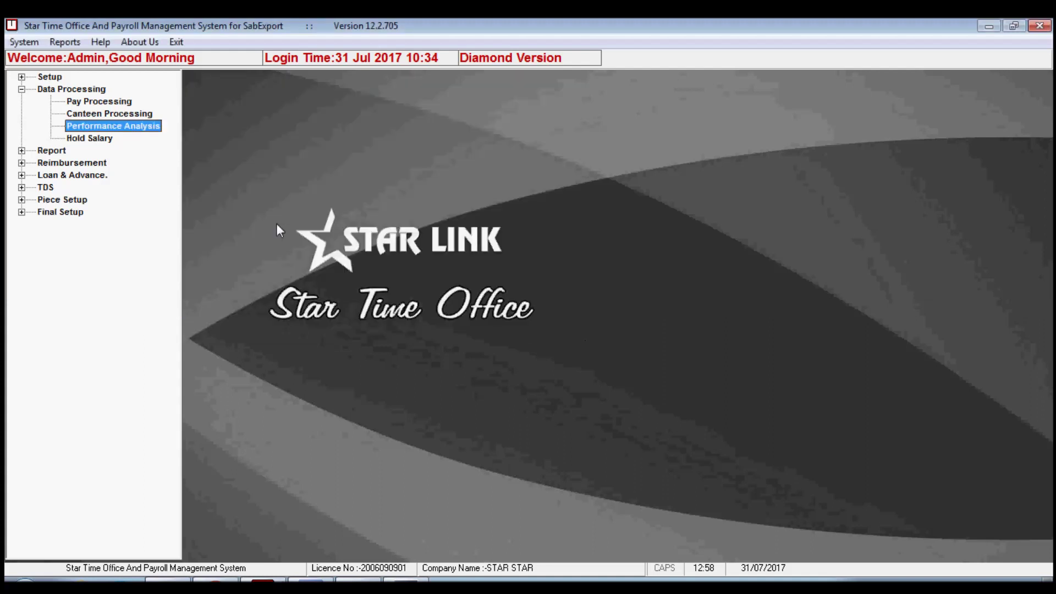
# - Hold the AD Administration department's salaries, leaving the last listed employee unchecked
pyautogui.click(101, 139)
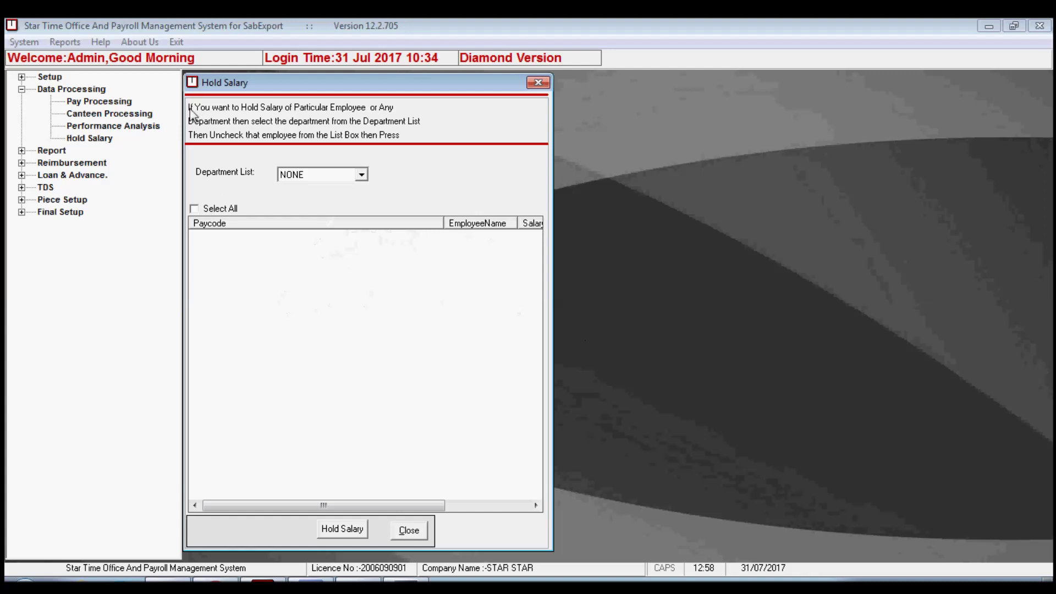
pyautogui.click(362, 174)
pyautogui.click(329, 209)
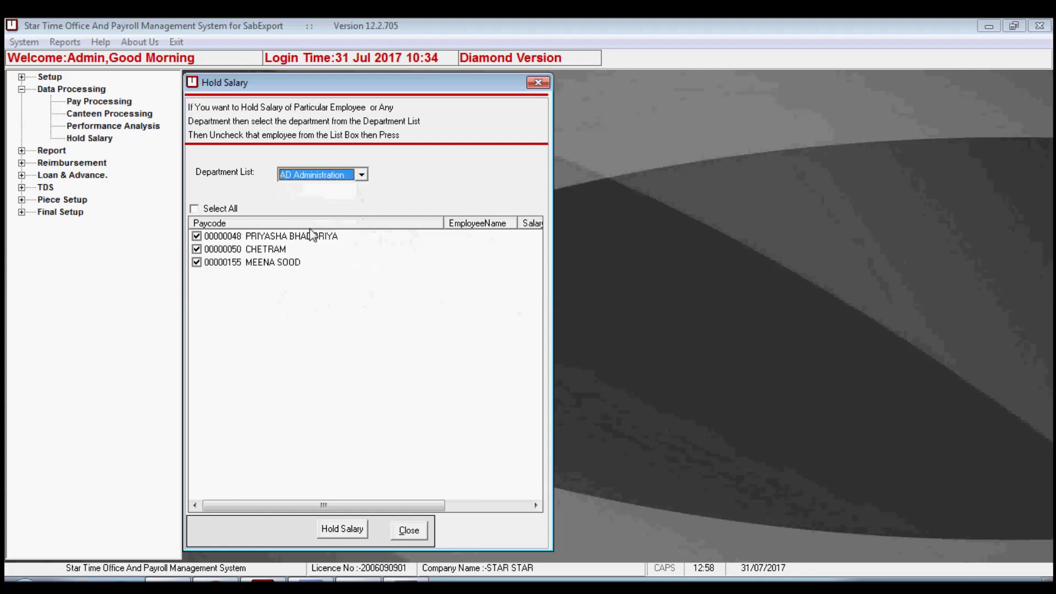
pyautogui.click(196, 262)
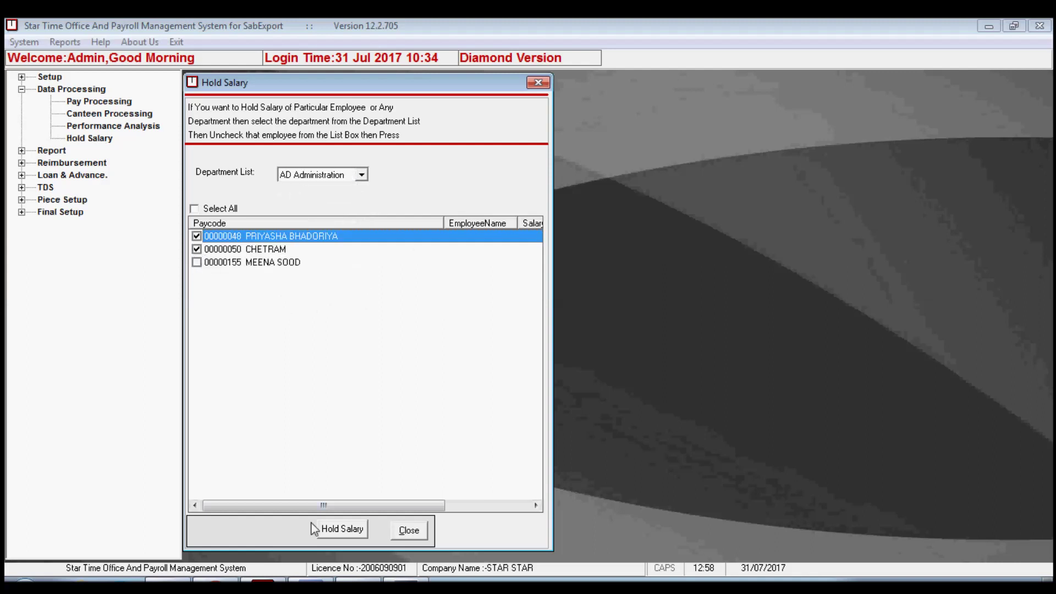
pyautogui.click(410, 531)
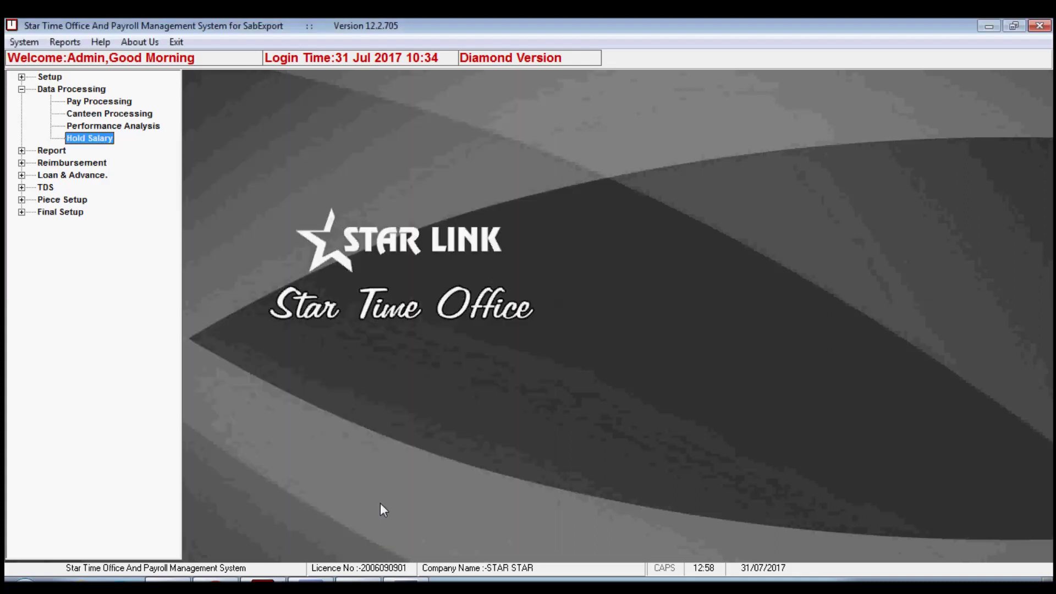
pyautogui.click(21, 163)
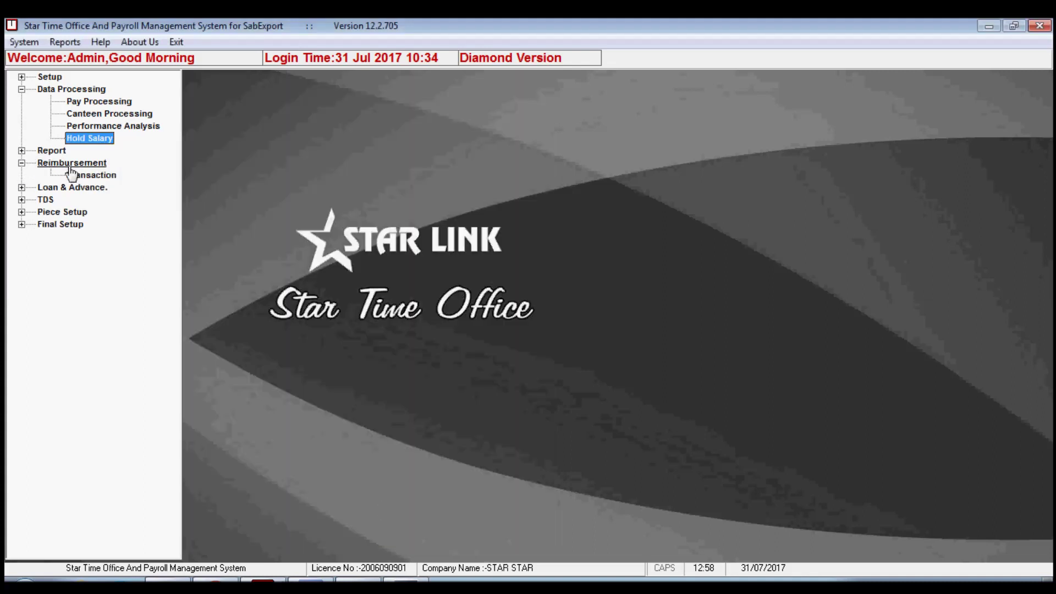
# - Load an employee's monthly reimbursement by pay code and edit the Spl.All amount
pyautogui.click(21, 90)
pyautogui.click(92, 125)
pyautogui.write('00000137')
pyautogui.press('Tab')
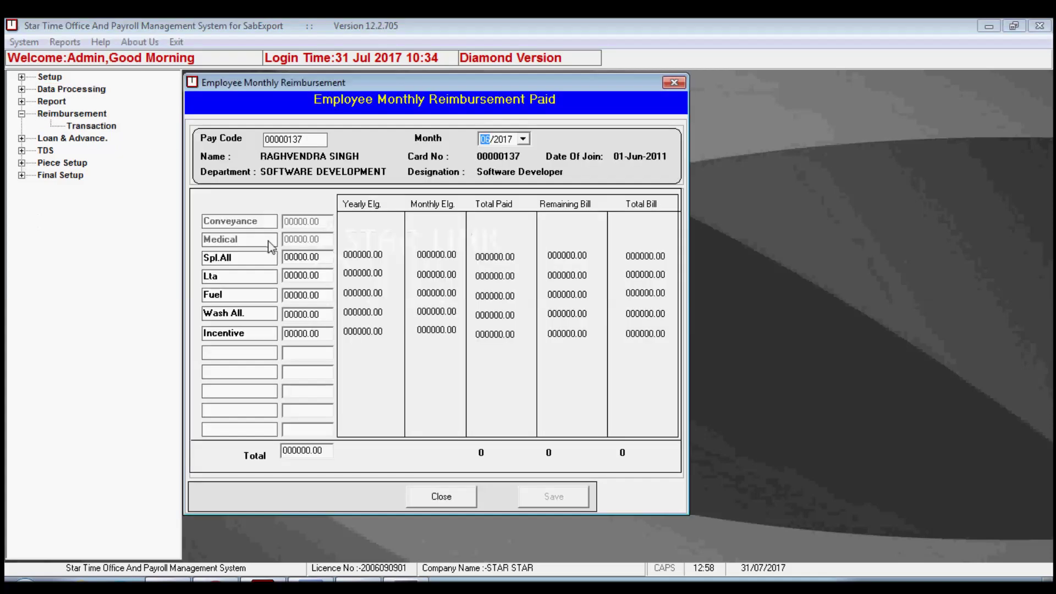
pyautogui.click(310, 259)
# - Dismiss the 'Month is not in Financial Year' warnings and check the month calendar
pyautogui.click(675, 360)
pyautogui.click(527, 140)
pyautogui.click(527, 141)
pyautogui.click(310, 273)
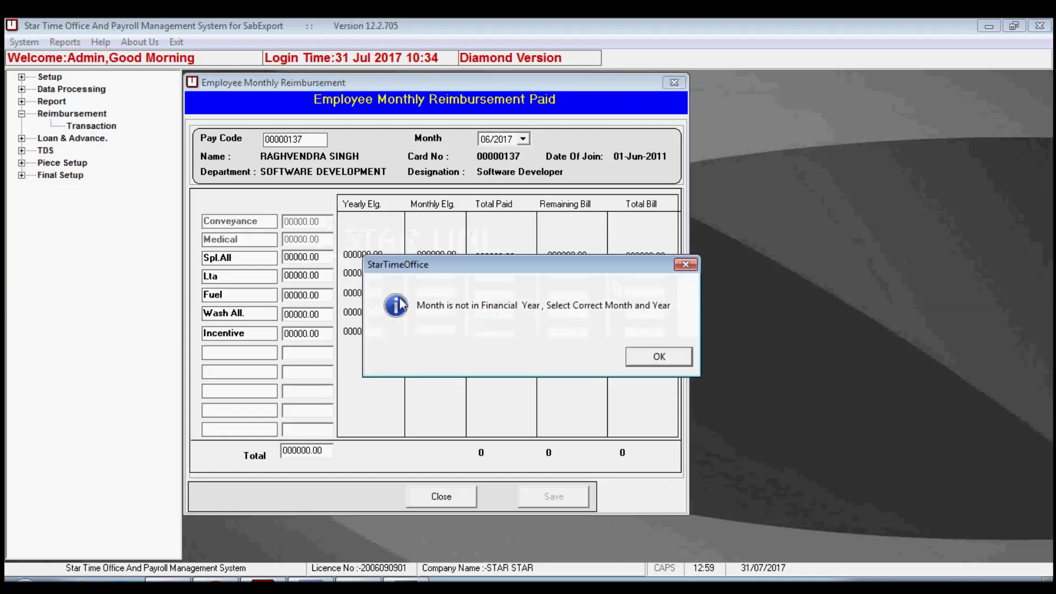
pyautogui.click(663, 359)
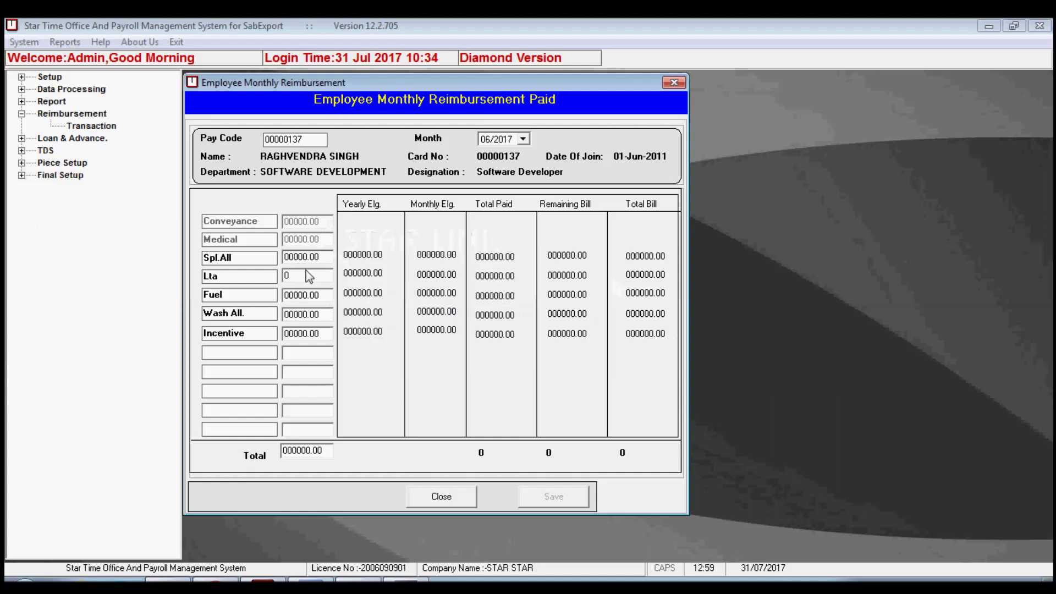
# - Step through the Fuel, Wash All. and Incentive amounts, then close the reimbursement screen
pyautogui.click(308, 296)
pyautogui.click(309, 315)
pyautogui.click(309, 334)
pyautogui.click(453, 493)
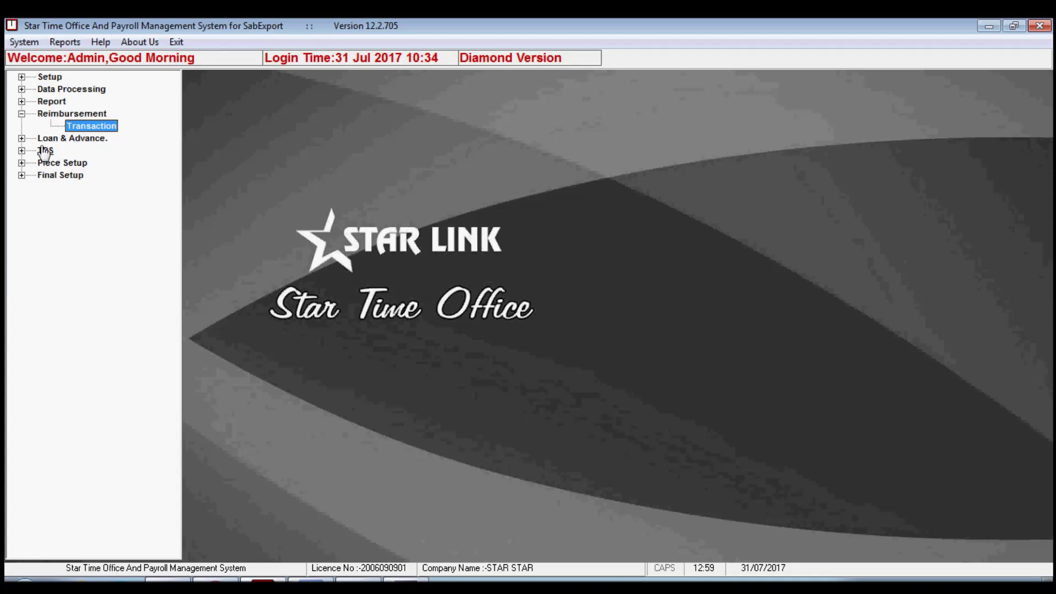
pyautogui.click(21, 138)
# - Open Loan & Advance Setup and load an employee's details by pay code
pyautogui.click(22, 114)
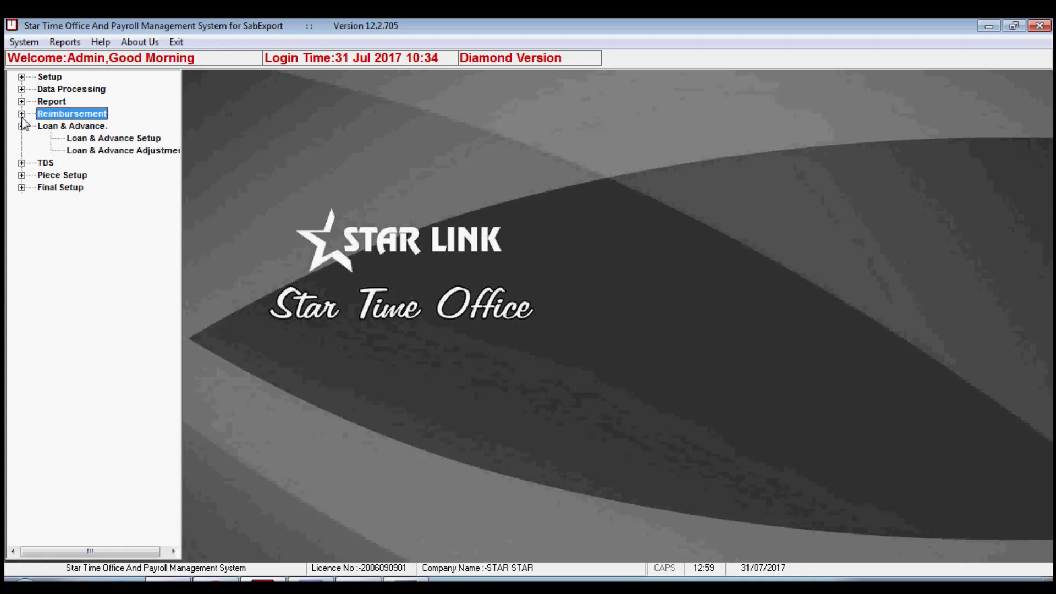
pyautogui.click(113, 142)
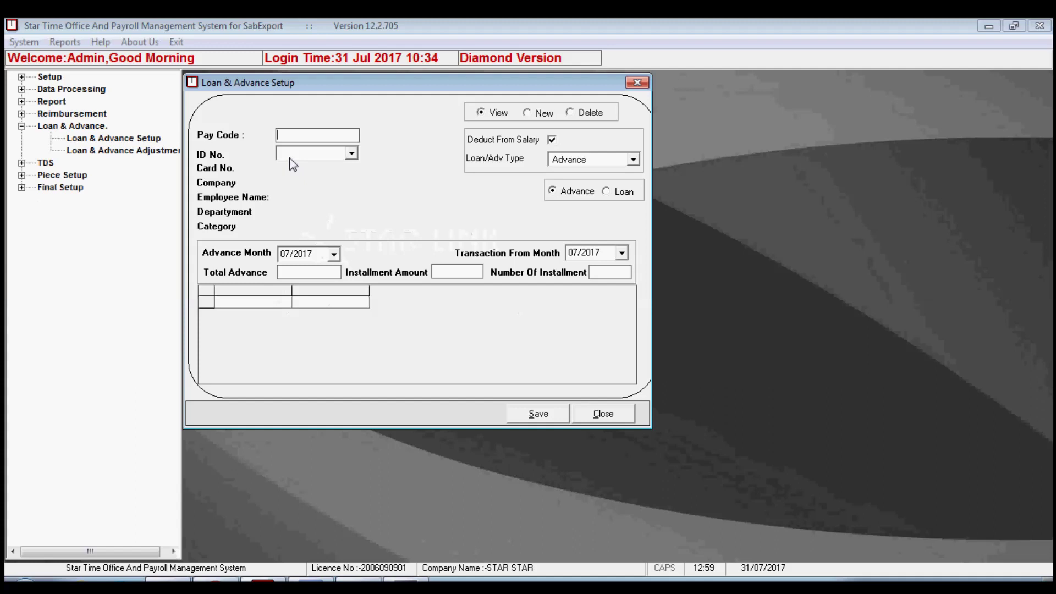
pyautogui.write('00000137')
pyautogui.press('Return')
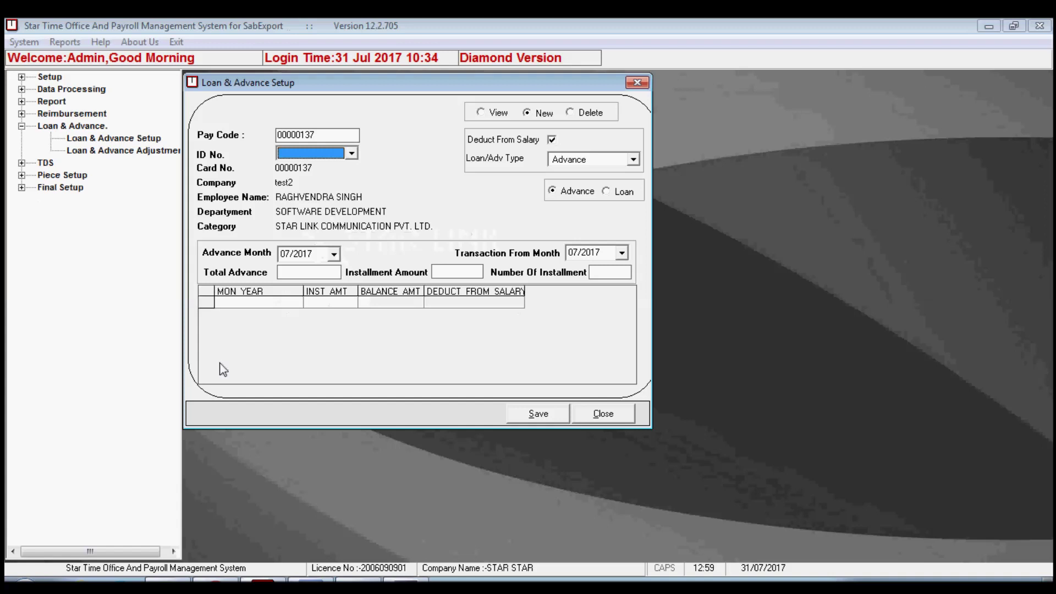
# - Keep the advance month at 07/2017, visit Total Advance and installments, then close
pyautogui.click(333, 254)
pyautogui.click(334, 254)
pyautogui.click(335, 274)
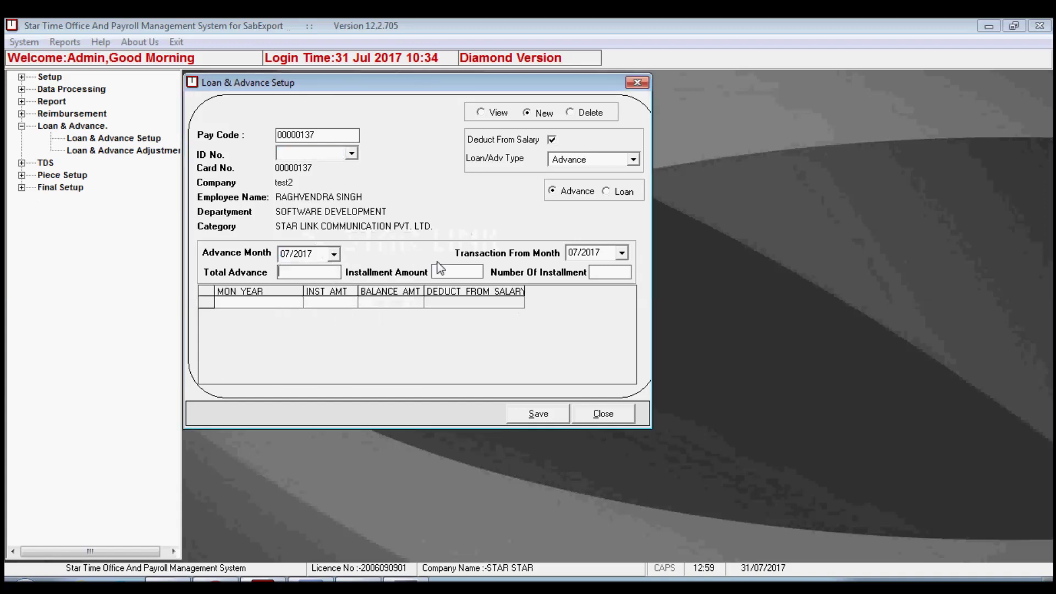
pyautogui.click(595, 272)
pyautogui.click(603, 414)
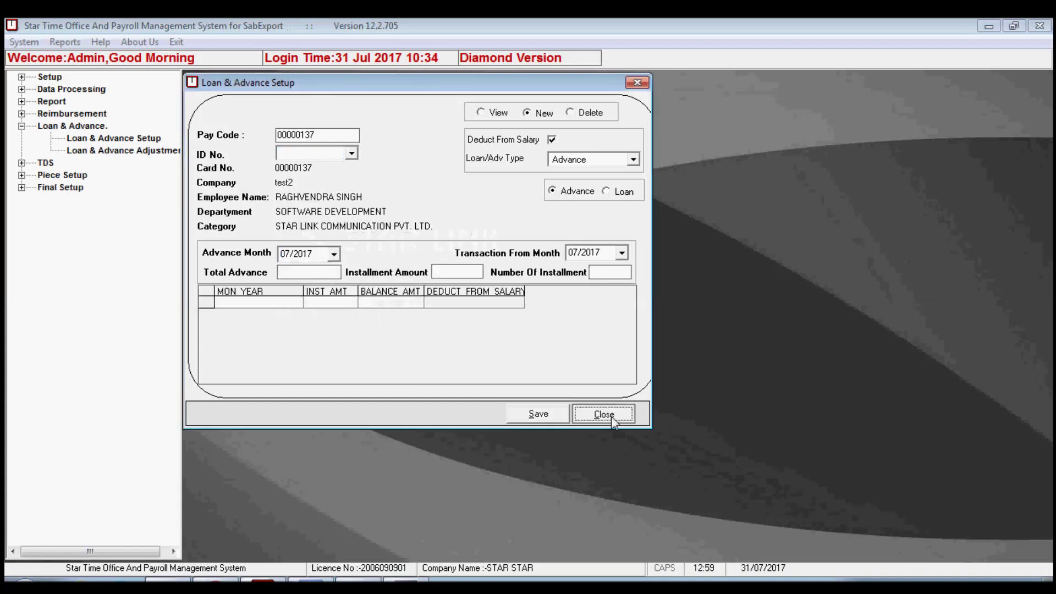
# - Review an employee's Loan & Advance Adjustment by pay code, then close it
pyautogui.click(147, 158)
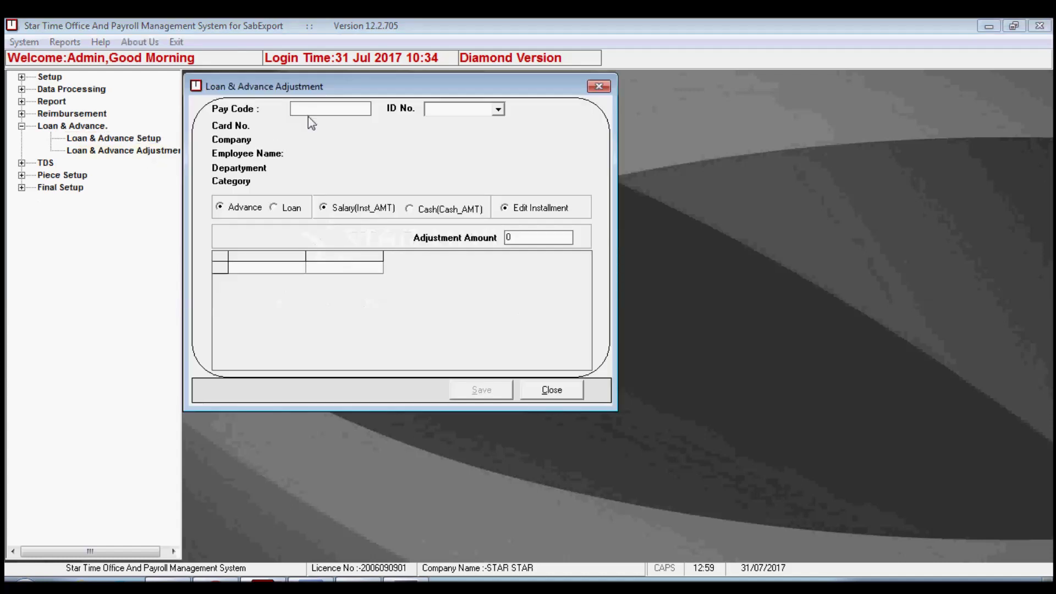
pyautogui.write('00000137')
pyautogui.press('Tab')
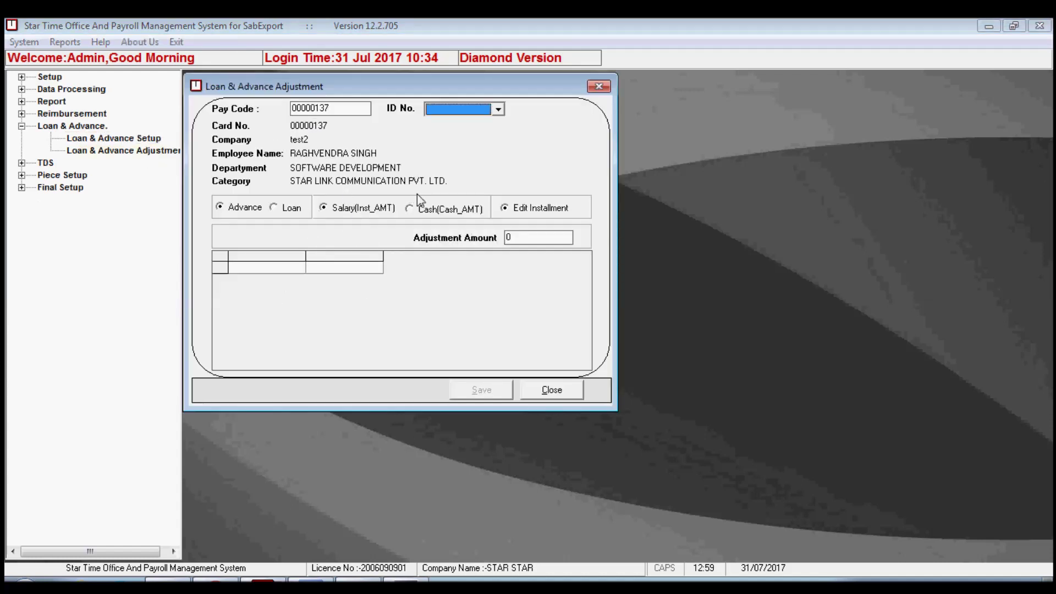
pyautogui.click(522, 236)
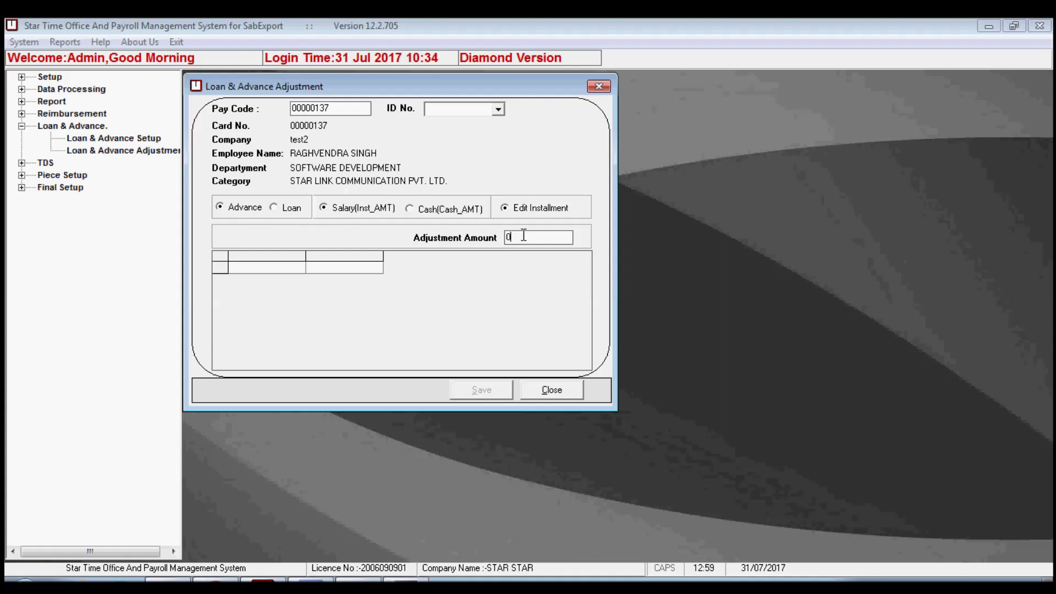
pyautogui.click(559, 397)
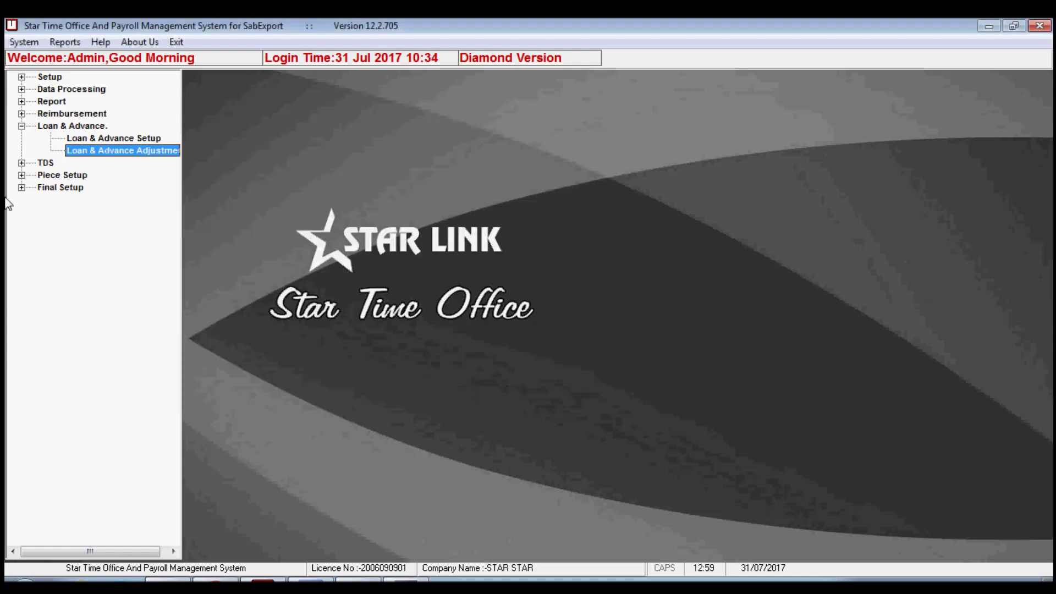
# - Collapse Loan & Advance and expand the TDS section
pyautogui.click(21, 126)
pyautogui.click(45, 138)
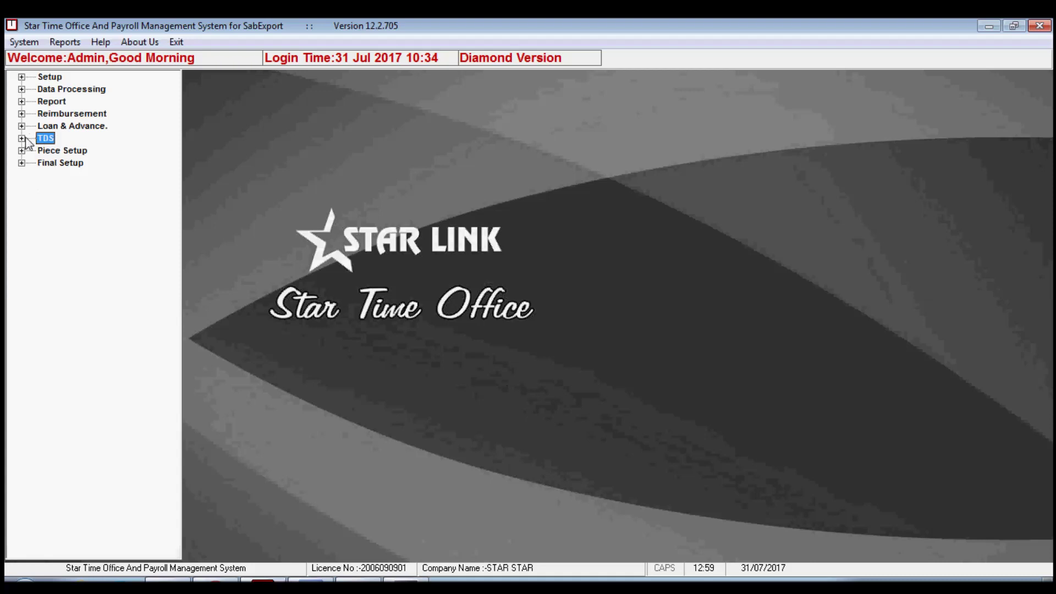
pyautogui.click(21, 138)
# - Try a new Professional Tax Slab entry, cancel it, and close the table
pyautogui.click(93, 154)
pyautogui.click(236, 364)
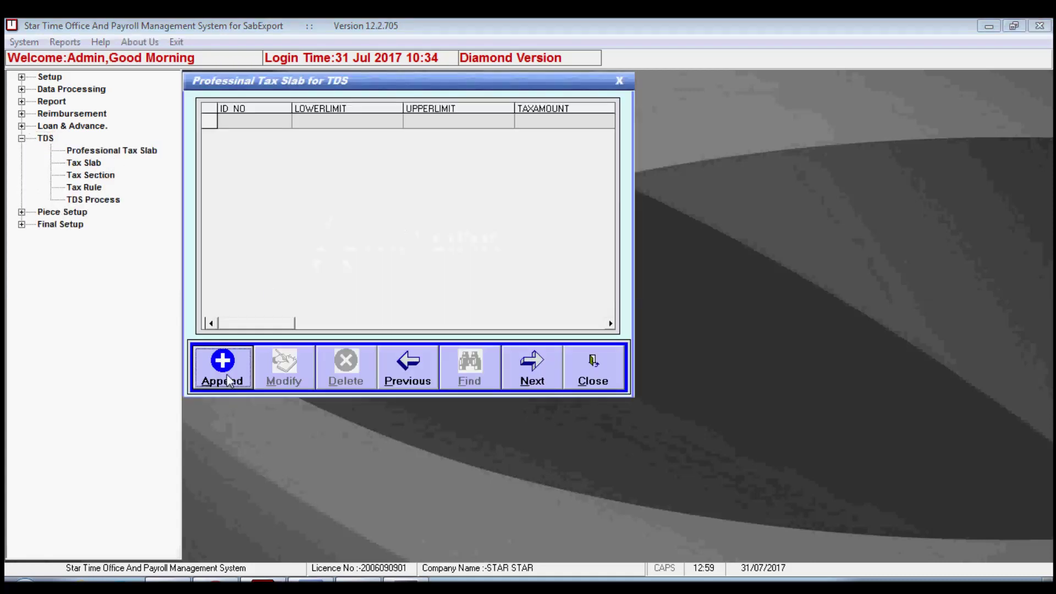
pyautogui.click(330, 179)
pyautogui.click(330, 179)
pyautogui.click(322, 218)
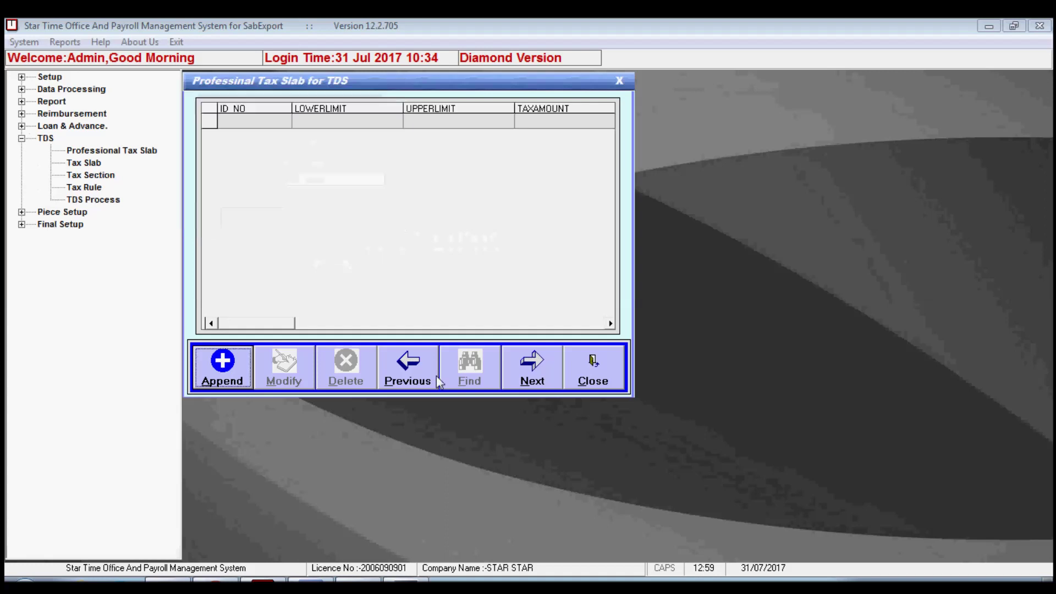
pyautogui.click(592, 367)
# - Open the TDS Tax Slab table, start a new slab, check Gender, then close
pyautogui.doubleClick(84, 163)
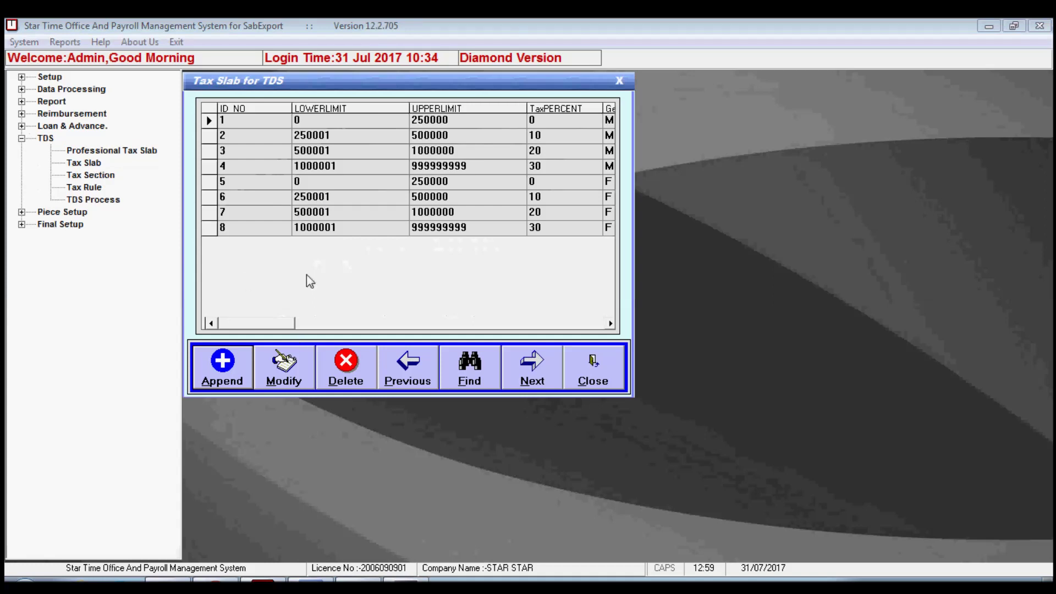
pyautogui.click(248, 364)
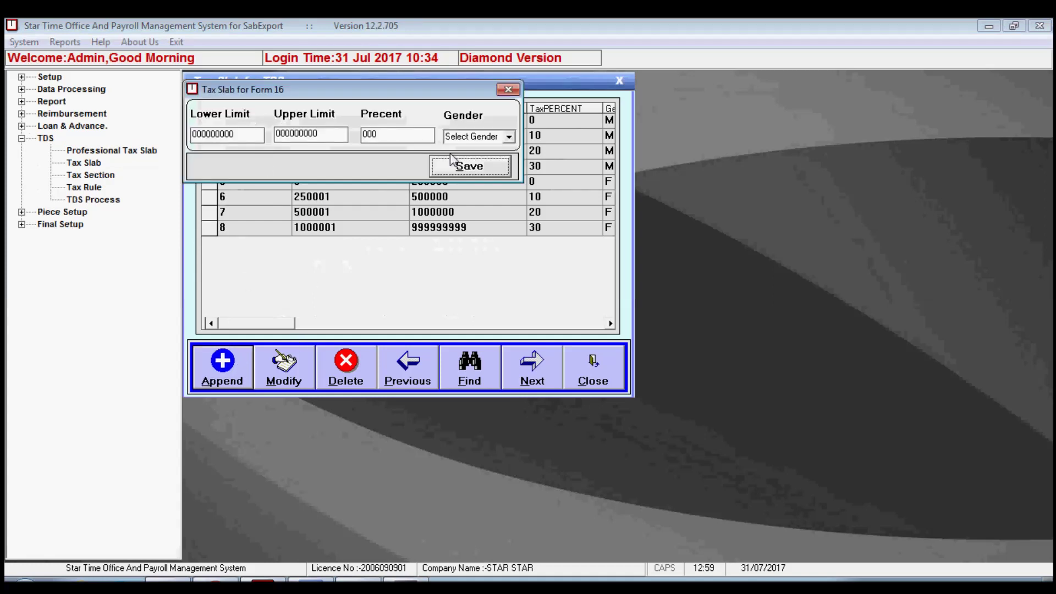
pyautogui.click(509, 136)
pyautogui.click(509, 136)
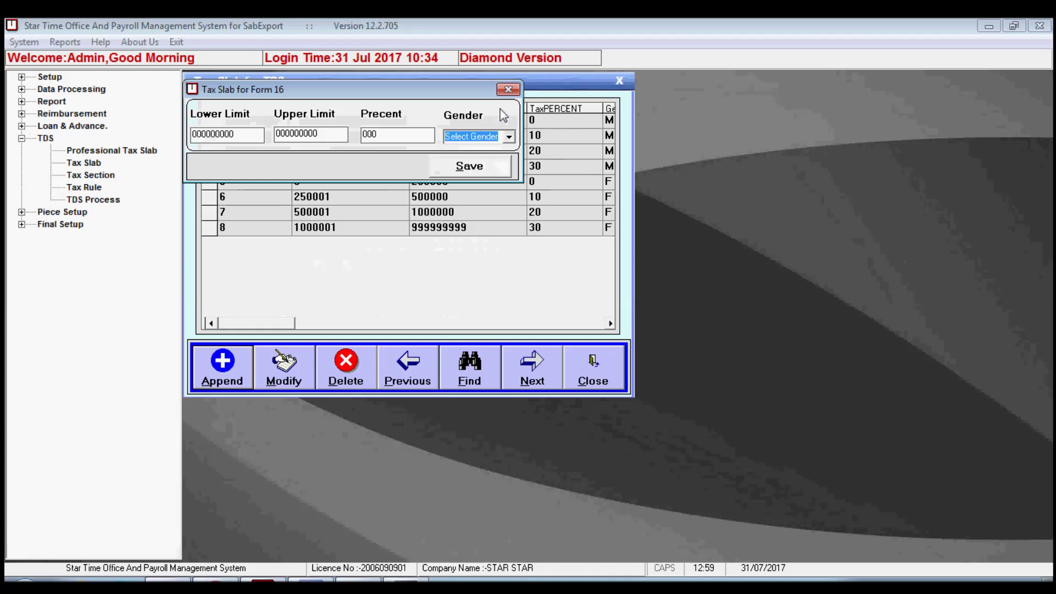
pyautogui.click(507, 91)
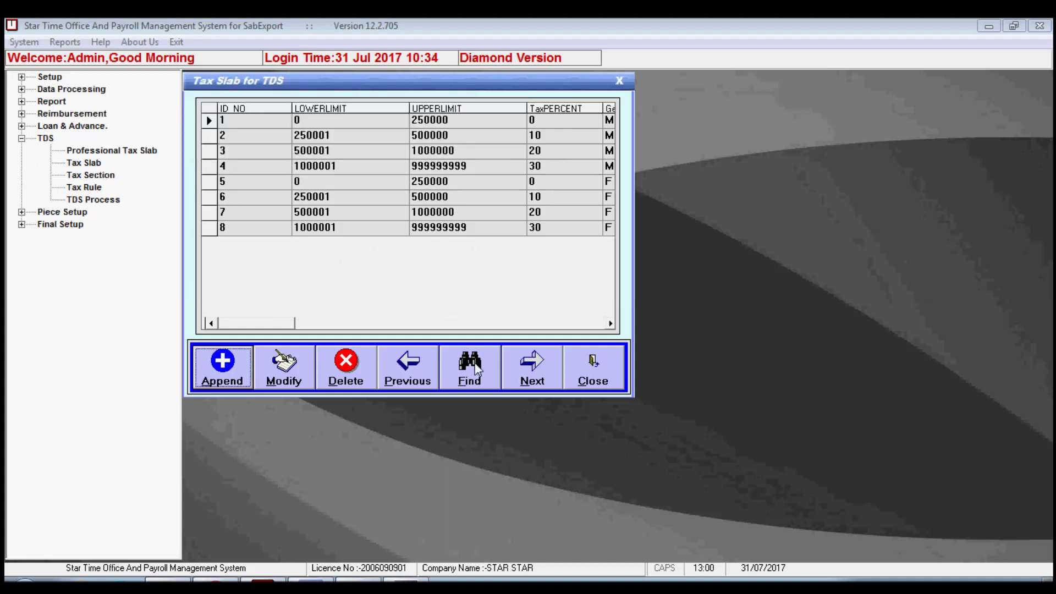
pyautogui.click(601, 370)
# - Open the TDS Section Master, start a new tax section, then cancel it
pyautogui.click(103, 176)
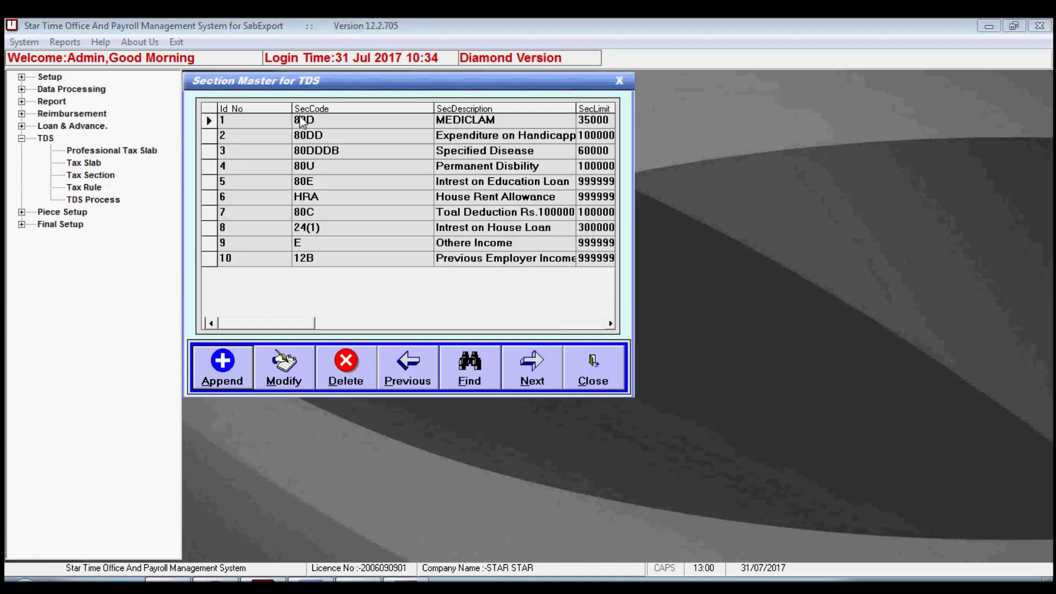
pyautogui.moveTo(329, 325); pyautogui.dragTo(216, 364)
pyautogui.click(225, 366)
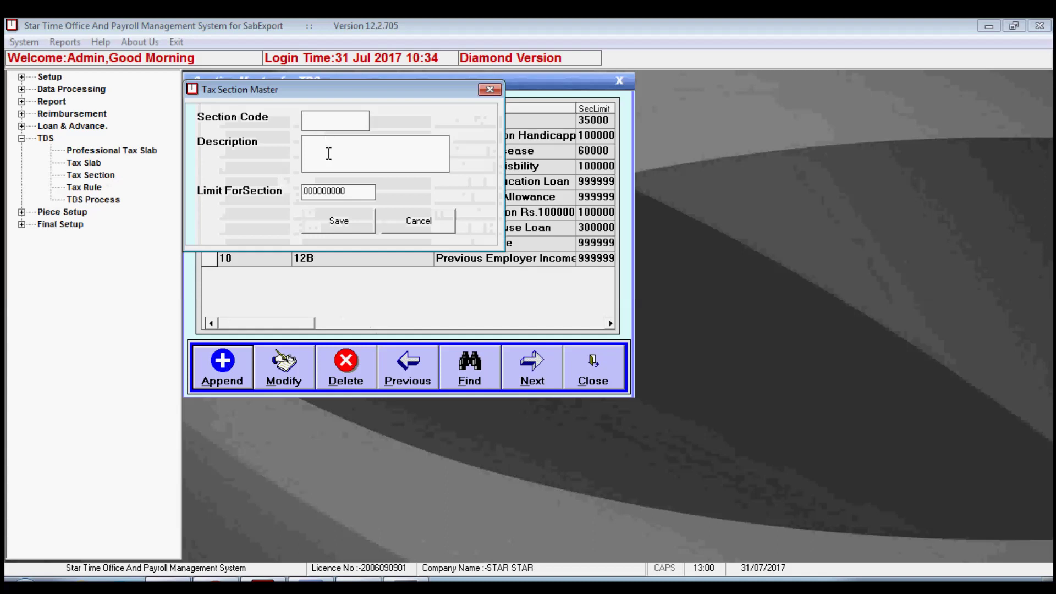
pyautogui.click(443, 229)
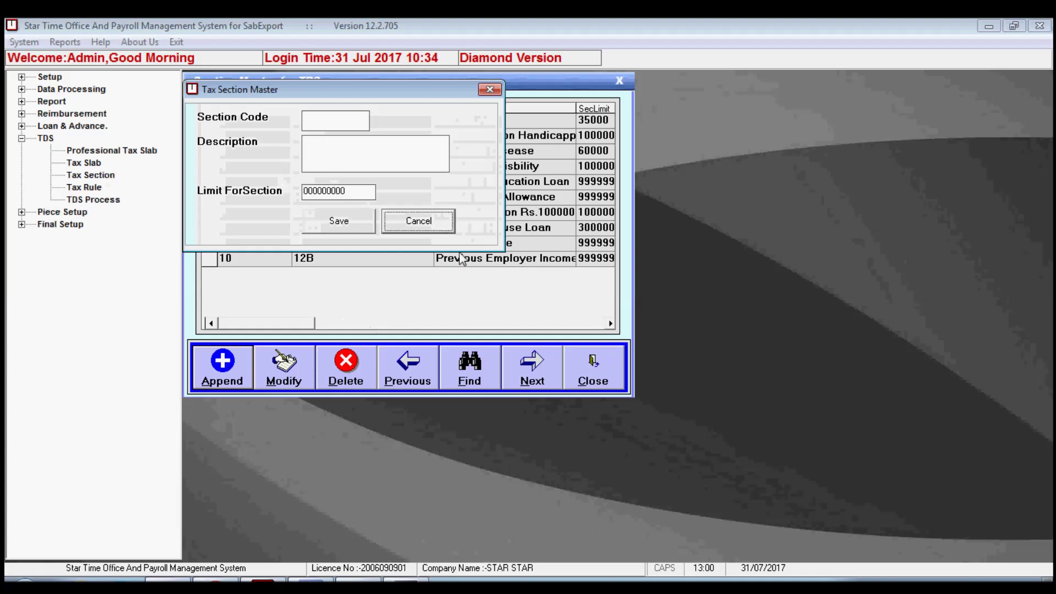
# - Add a new Tax Rule with section code 80DD, close it, and open TDS Calculation
pyautogui.click(83, 188)
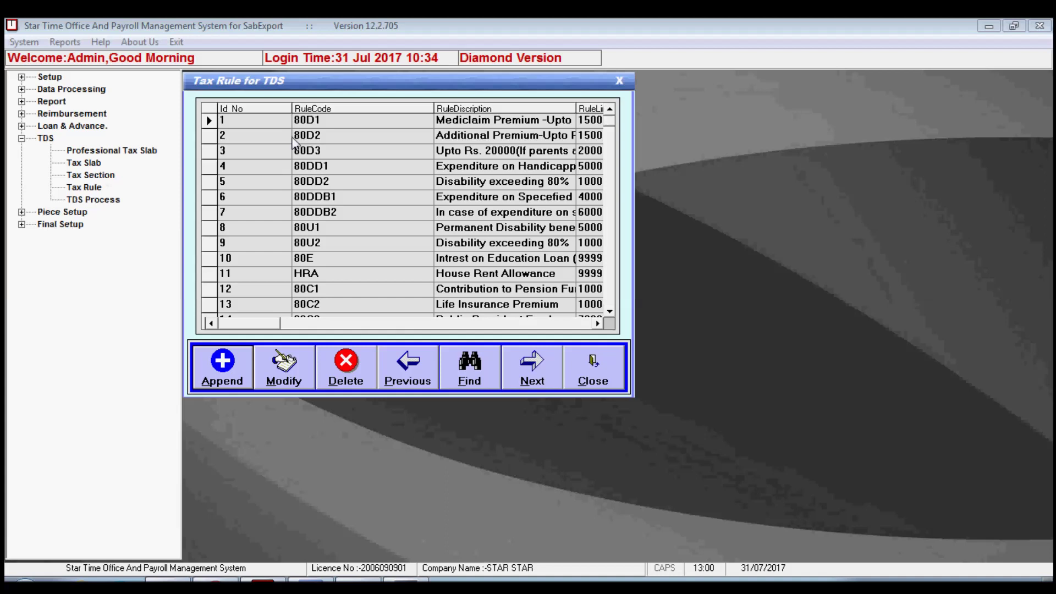
pyautogui.moveTo(305, 326); pyautogui.dragTo(250, 325)
pyautogui.click(231, 377)
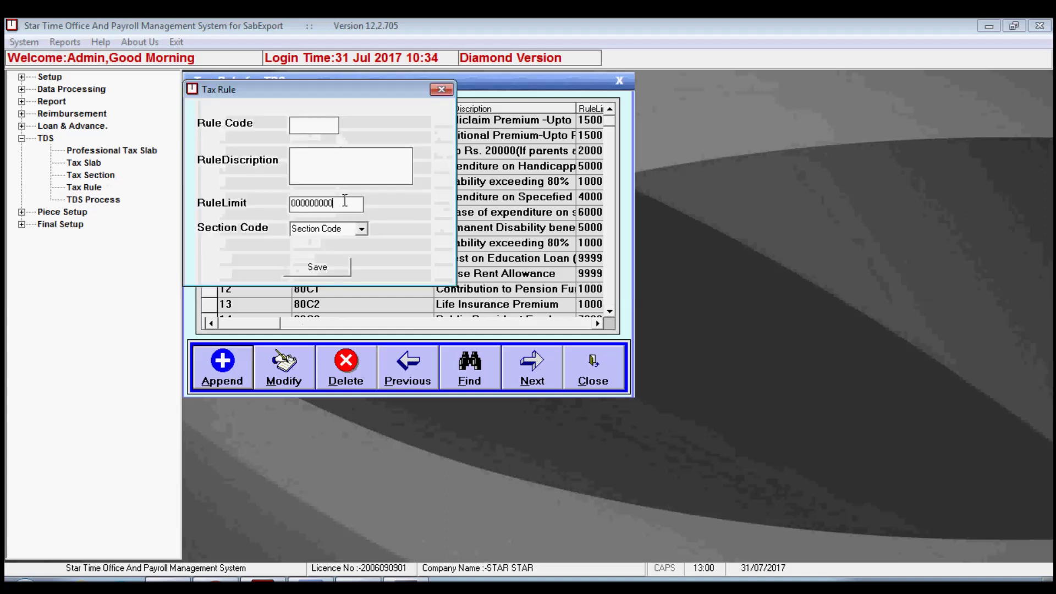
pyautogui.click(361, 229)
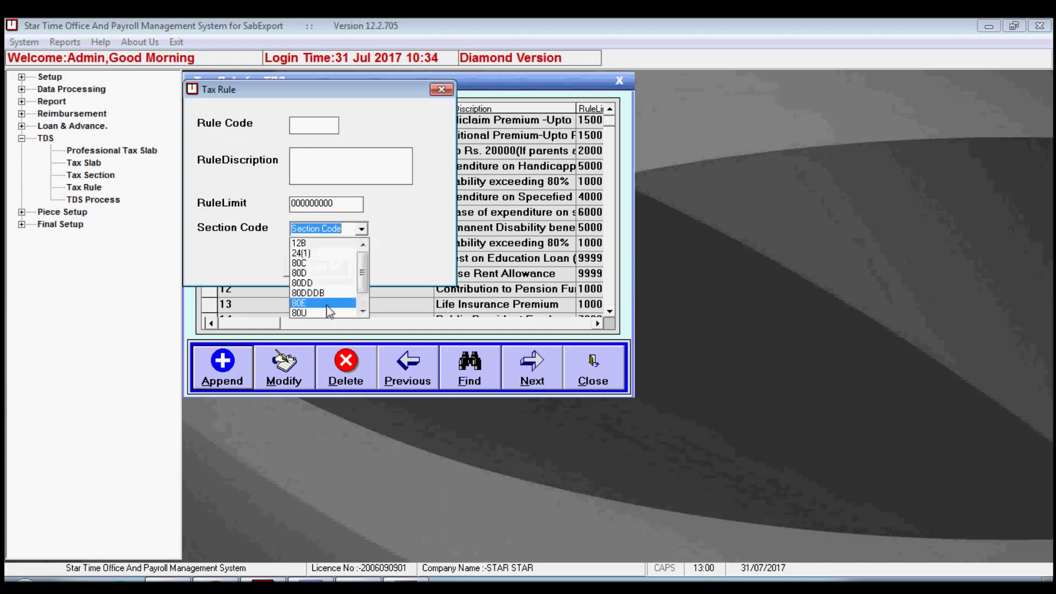
pyautogui.click(305, 283)
pyautogui.click(441, 89)
pyautogui.click(593, 368)
pyautogui.doubleClick(82, 200)
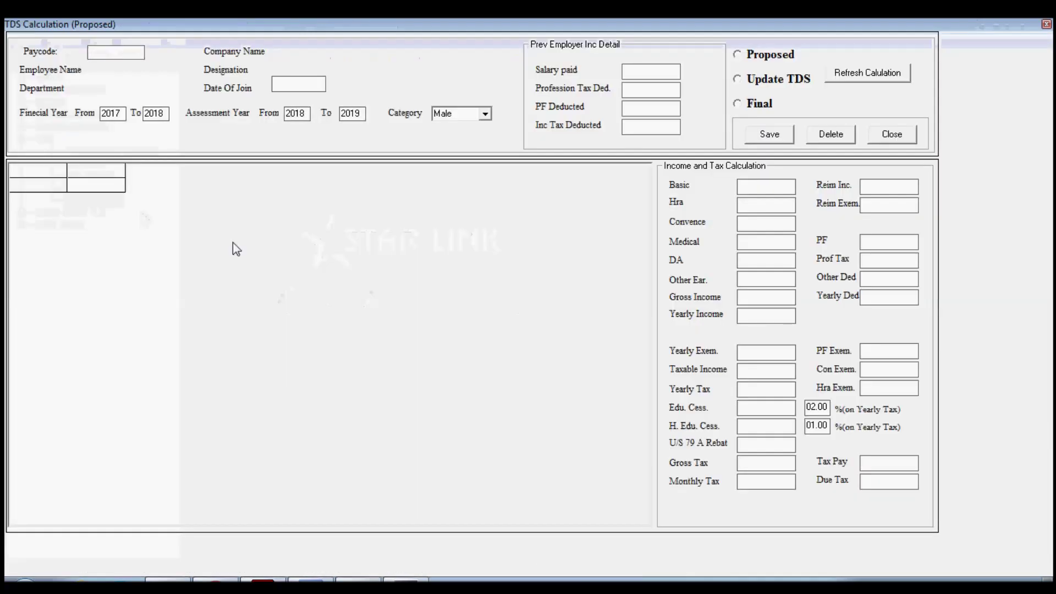
# - Load an employee's proposed TDS calculation by paycode and check the financial and assessment years
pyautogui.write('00000137')
pyautogui.press('Tab')
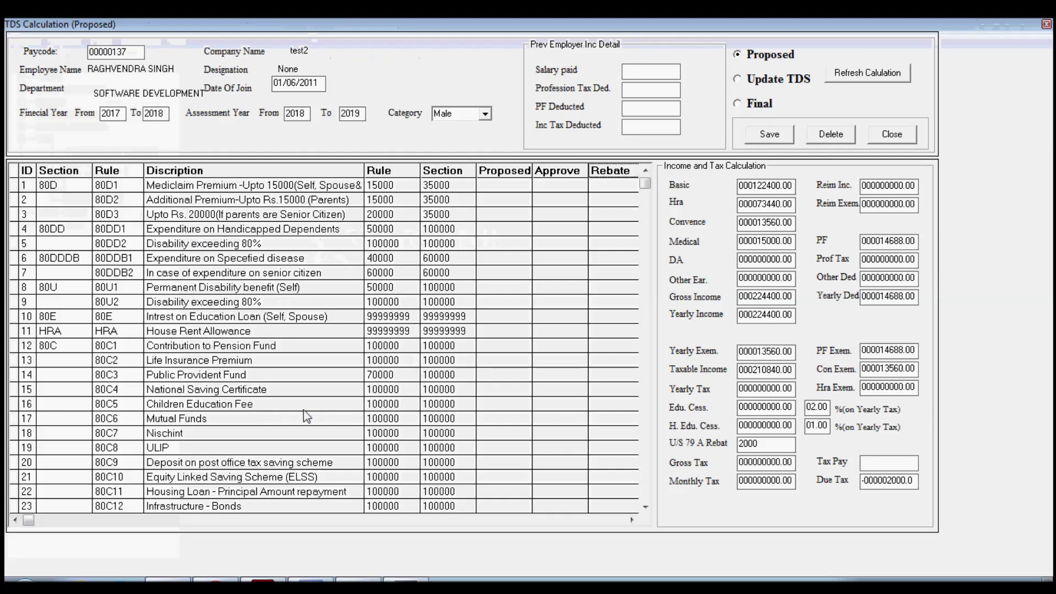
pyautogui.moveTo(122, 114); pyautogui.dragTo(151, 114)
pyautogui.click(293, 110)
pyautogui.click(456, 245)
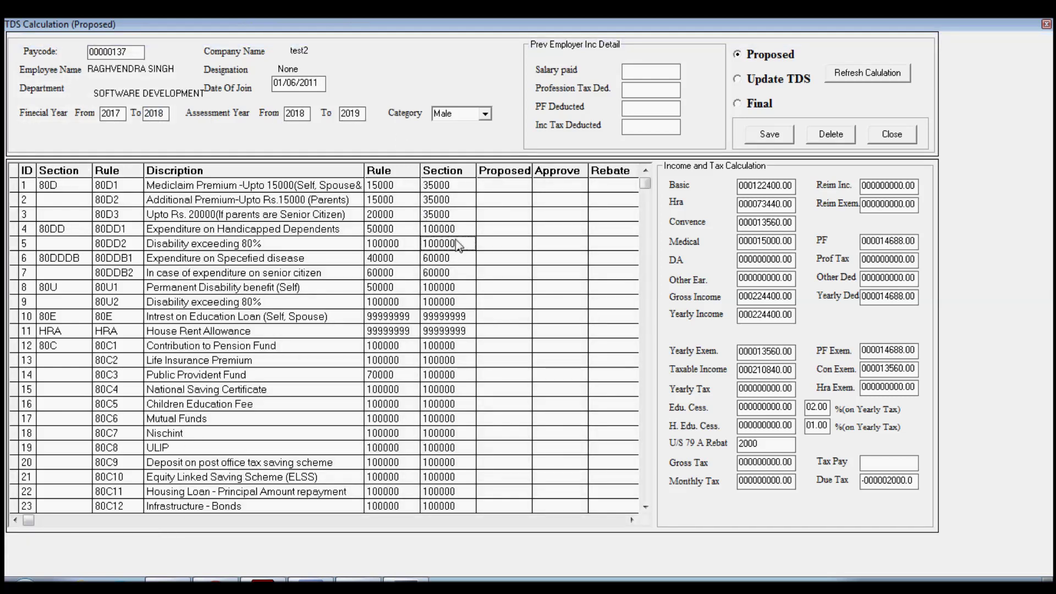
# - Review the Basic, Hra, Gross Income, Reim Exem and PF amounts
pyautogui.click(758, 187)
pyautogui.click(763, 207)
pyautogui.click(768, 225)
pyautogui.click(770, 245)
pyautogui.click(780, 277)
pyautogui.click(782, 297)
pyautogui.click(907, 204)
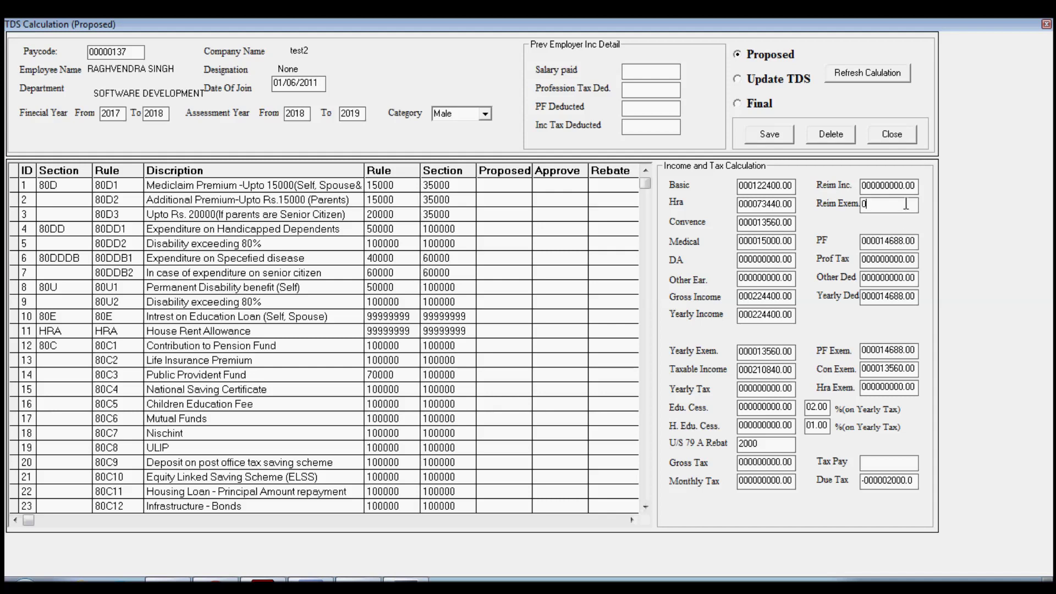
pyautogui.click(891, 188)
pyautogui.click(900, 243)
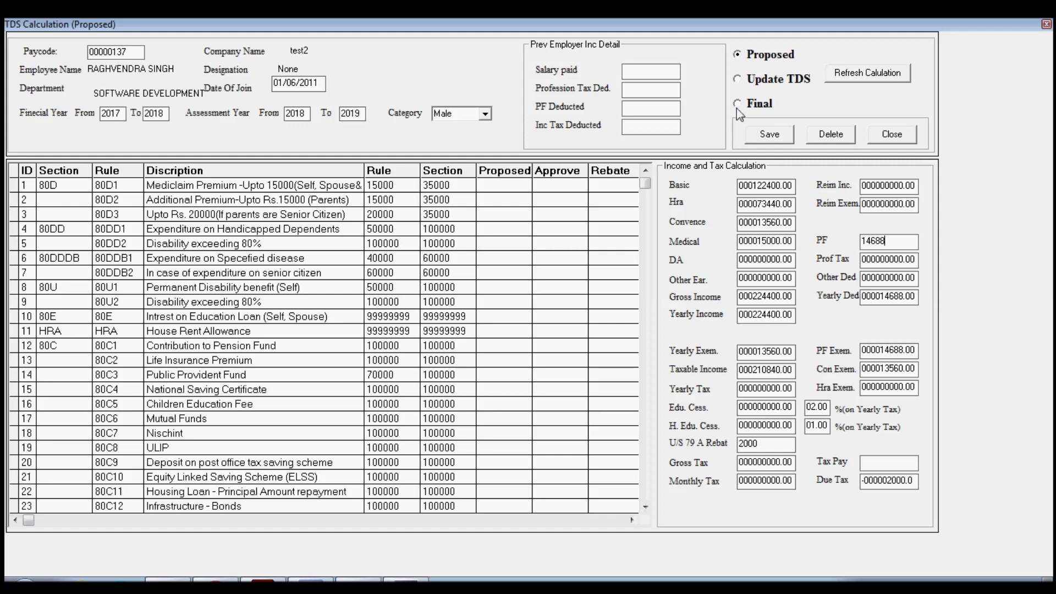
# - Switch the calculation mode from Proposed to Final and close the screen
pyautogui.click(740, 56)
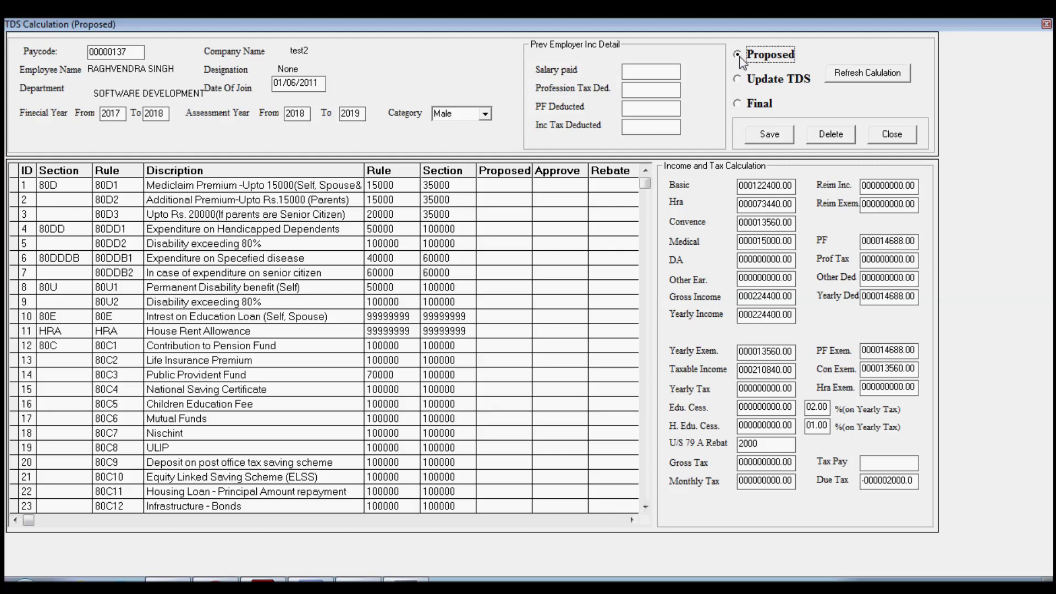
pyautogui.click(739, 104)
pyautogui.click(891, 135)
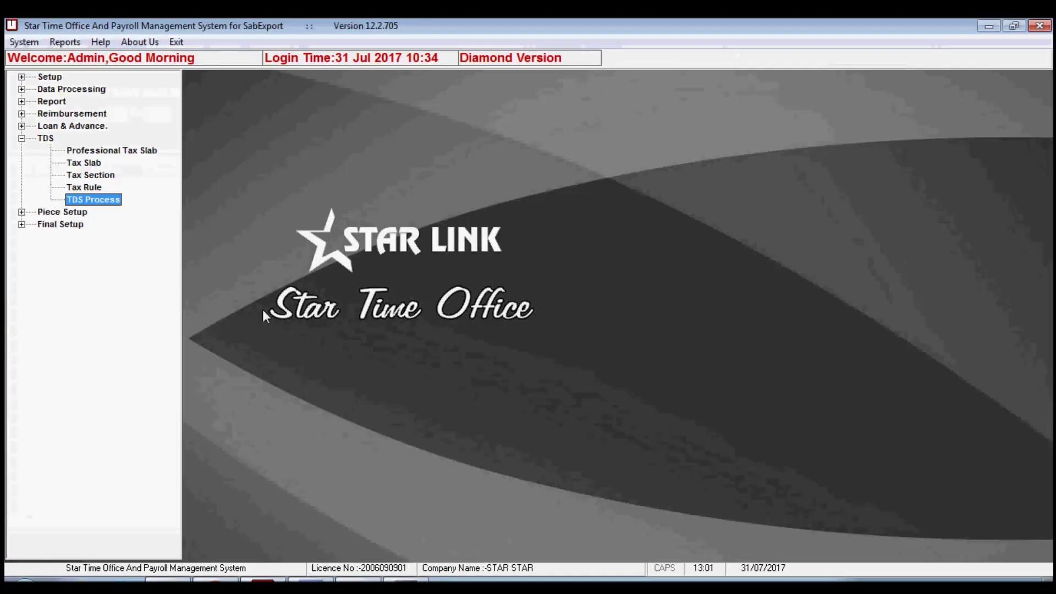
# - Expand Piece Setup, try a new Piece Master type, cancel it and close the list
pyautogui.click(63, 213)
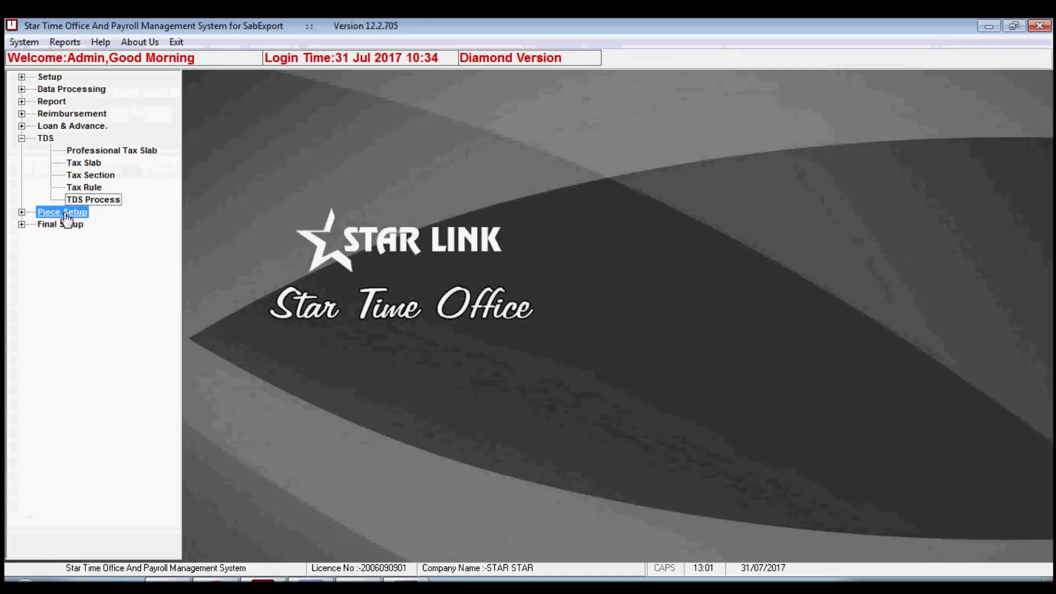
pyautogui.click(21, 139)
pyautogui.click(22, 150)
pyautogui.doubleClick(83, 163)
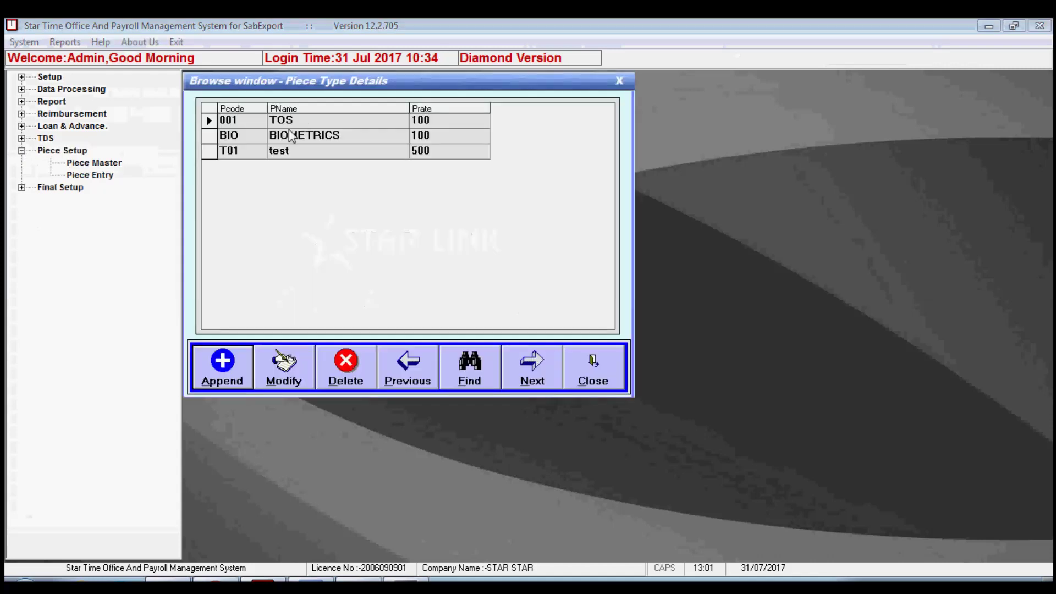
pyautogui.click(222, 367)
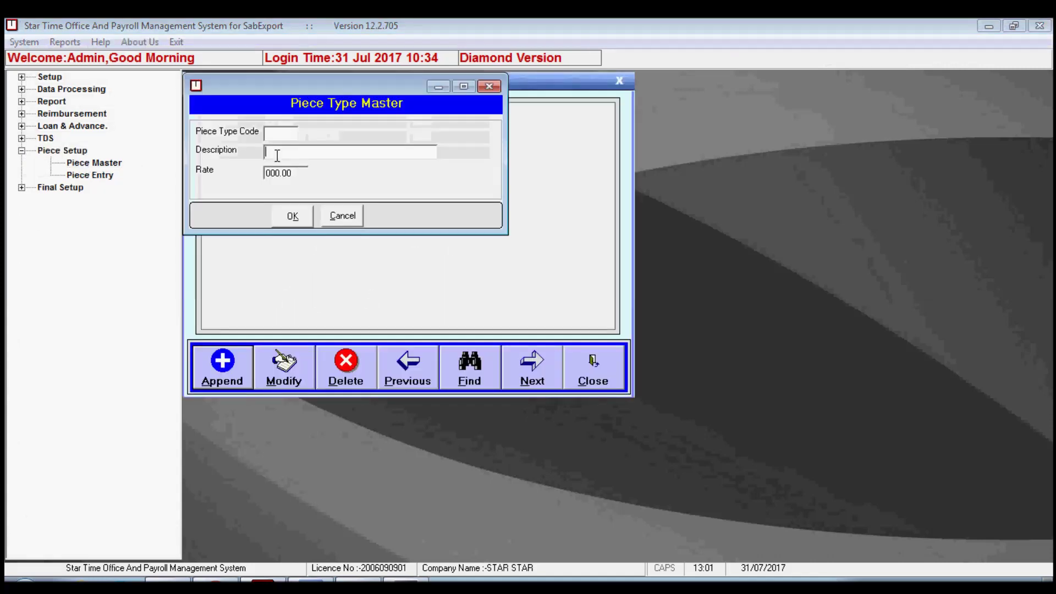
pyautogui.press('Tab')
pyautogui.click(346, 218)
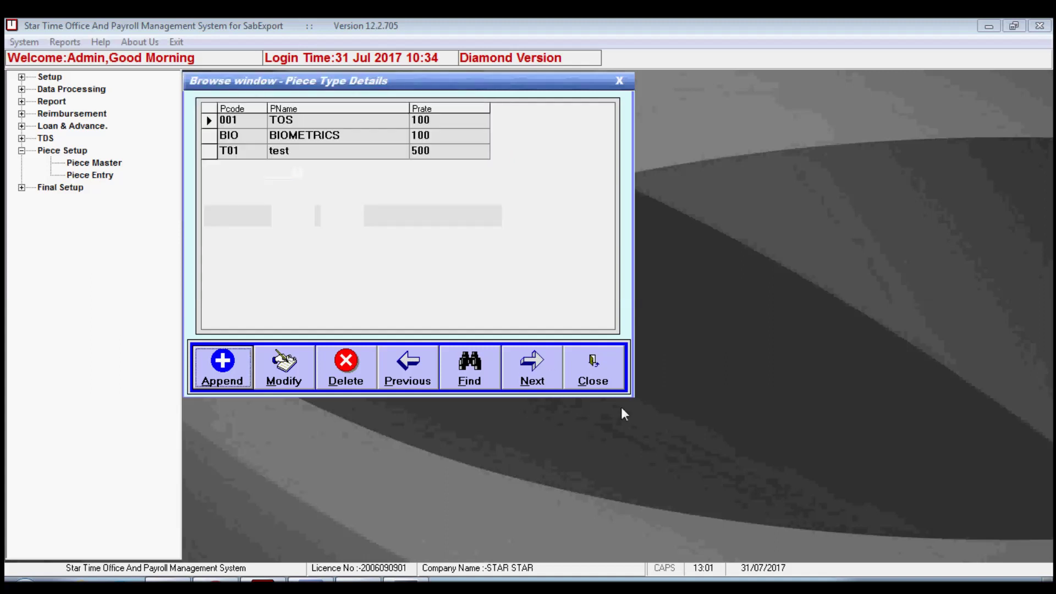
pyautogui.click(594, 377)
# - Fill a trial Piece Entry for an employee code with BIO-BIOMETRICS, then discard it
pyautogui.doubleClick(82, 176)
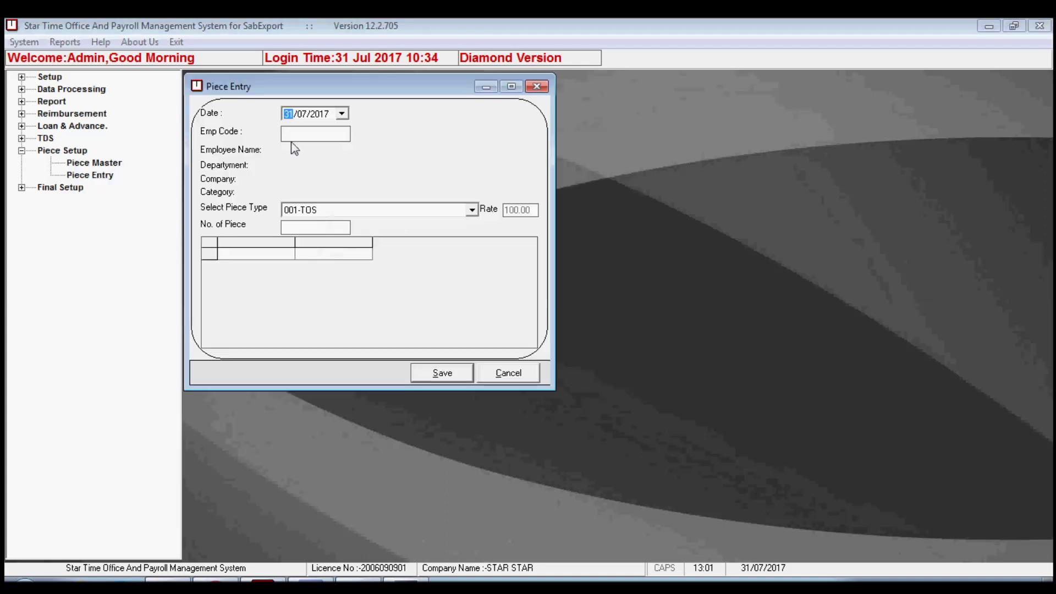
pyautogui.write('t001')
pyautogui.press('Tab')
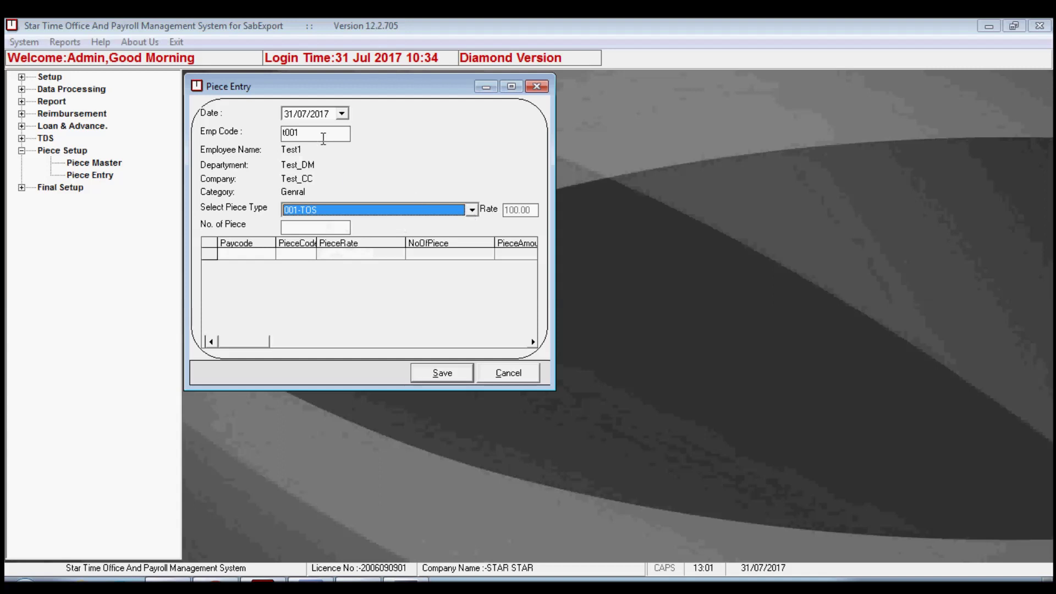
pyautogui.click(342, 113)
pyautogui.click(292, 226)
pyautogui.click(472, 210)
pyautogui.click(444, 235)
pyautogui.click(323, 227)
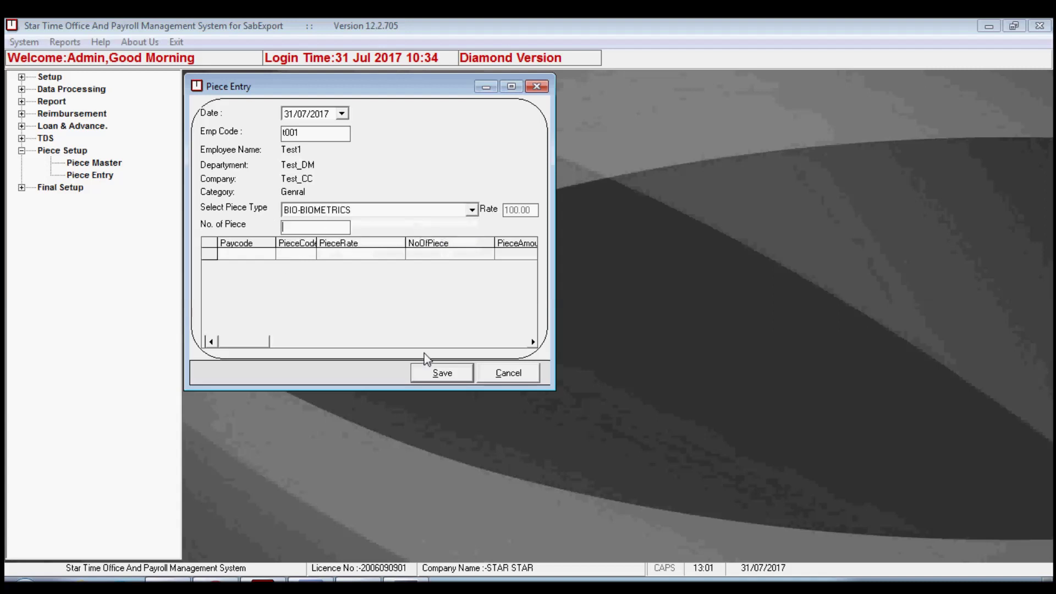
pyautogui.click(506, 377)
# - Collapse Piece Setup and expand the Final Setup section
pyautogui.click(61, 188)
pyautogui.click(21, 151)
pyautogui.click(22, 163)
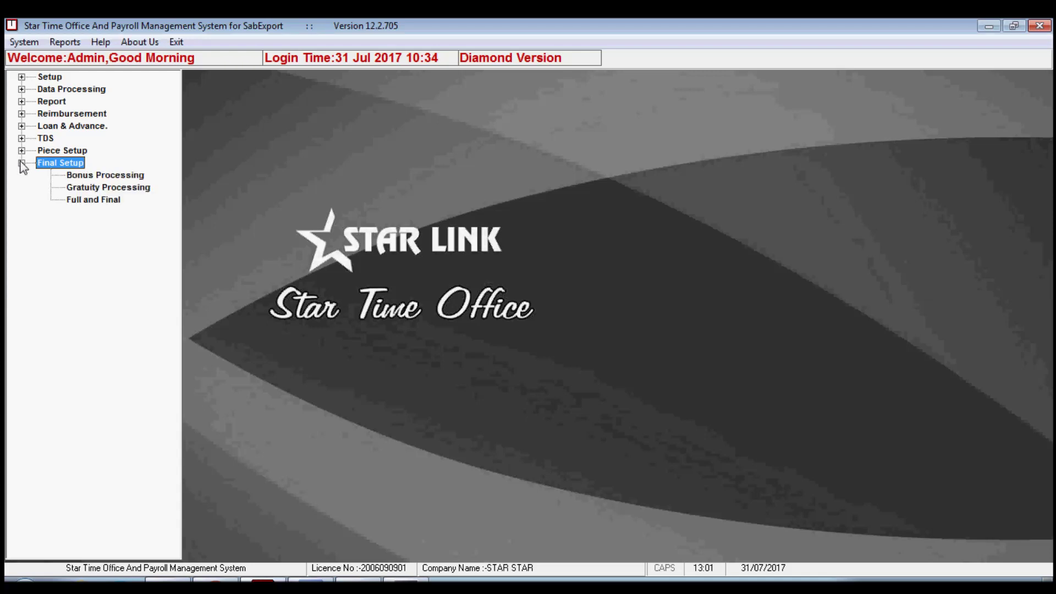
# - Run bonus processing for 01/04/2017 to 31/03/2018 and acknowledge completion
pyautogui.click(87, 176)
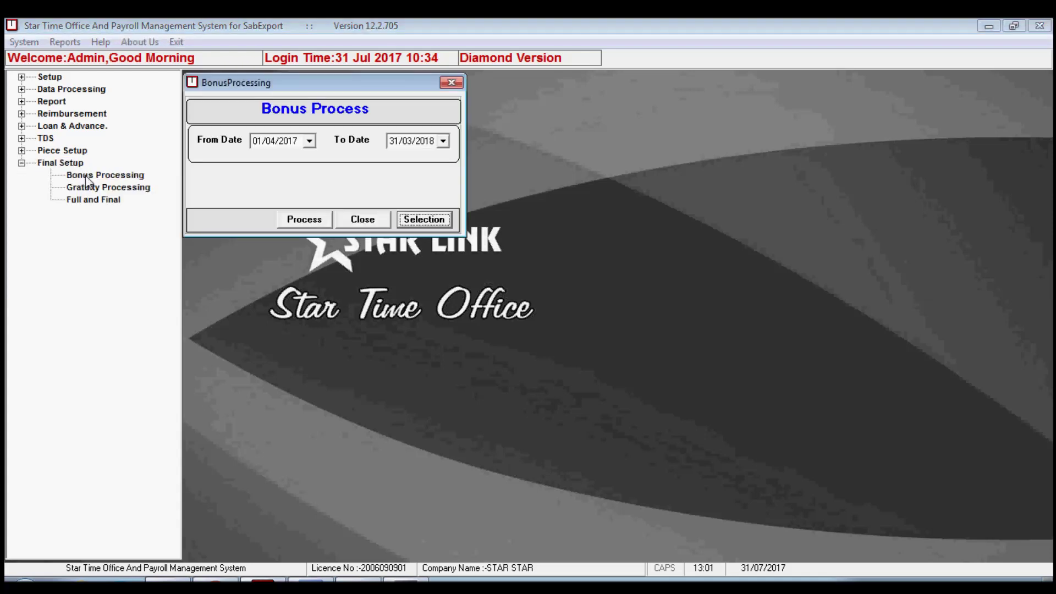
pyautogui.click(310, 142)
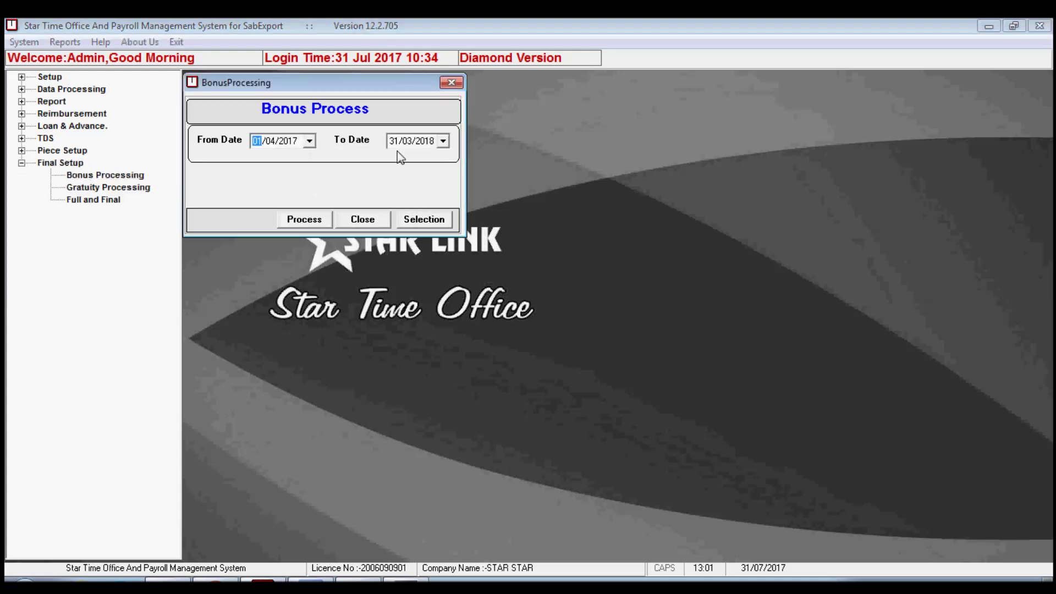
pyautogui.click(444, 144)
pyautogui.click(304, 220)
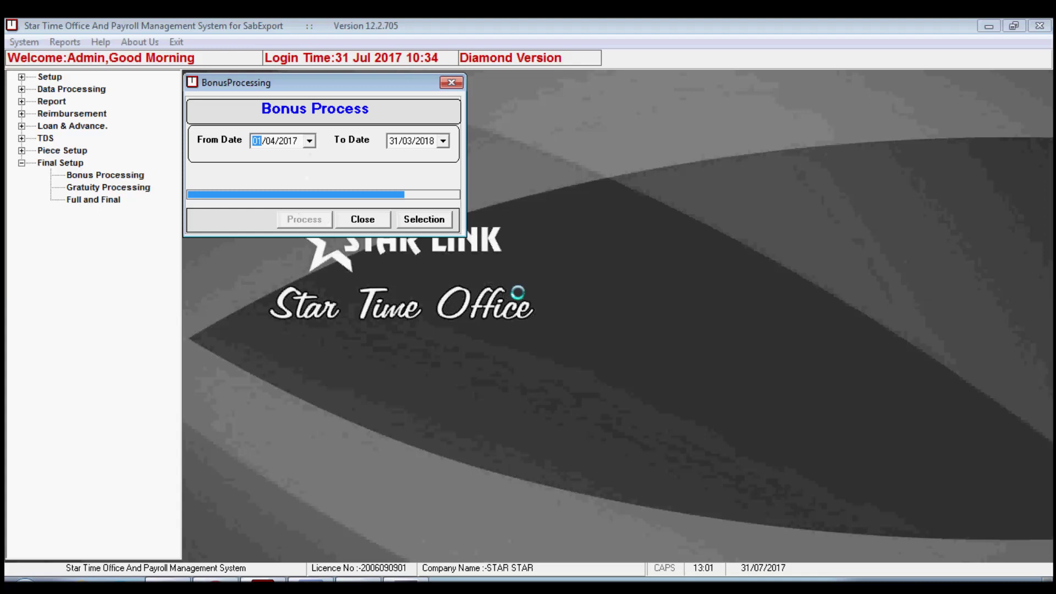
pyautogui.click(592, 356)
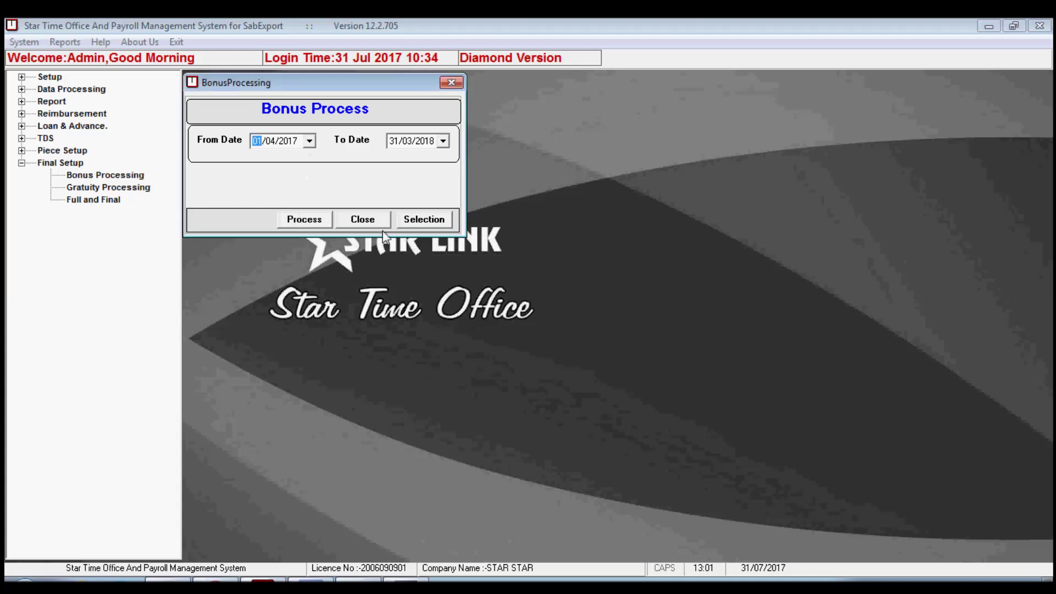
pyautogui.click(362, 219)
# - Set gratuity processing as on 31/07/2017 for all employees, then open Full and Final
pyautogui.click(123, 188)
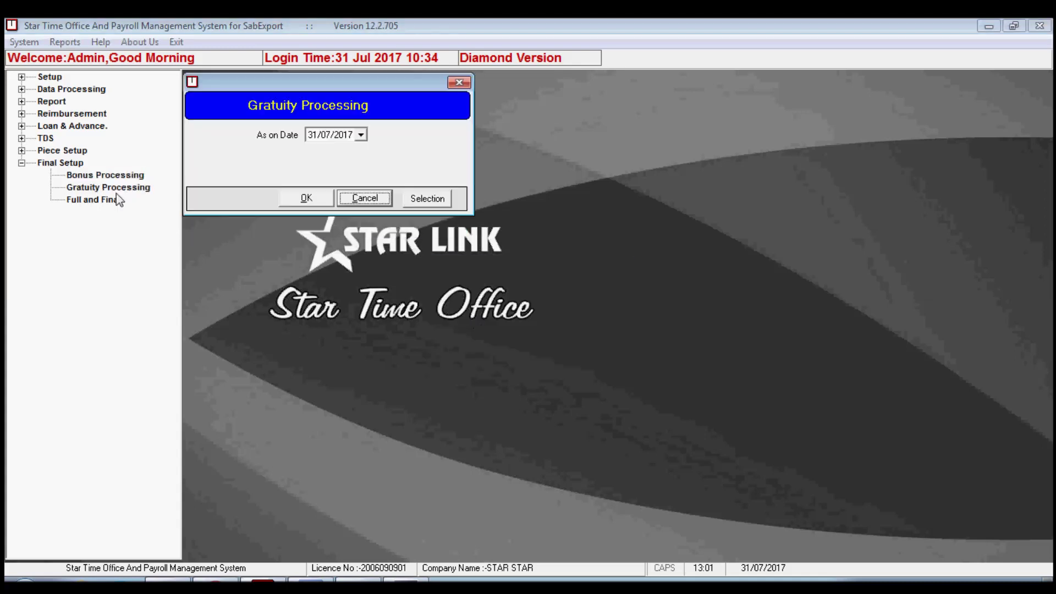
pyautogui.click(419, 203)
pyautogui.click(535, 303)
pyautogui.click(704, 415)
pyautogui.click(351, 199)
pyautogui.doubleClick(95, 199)
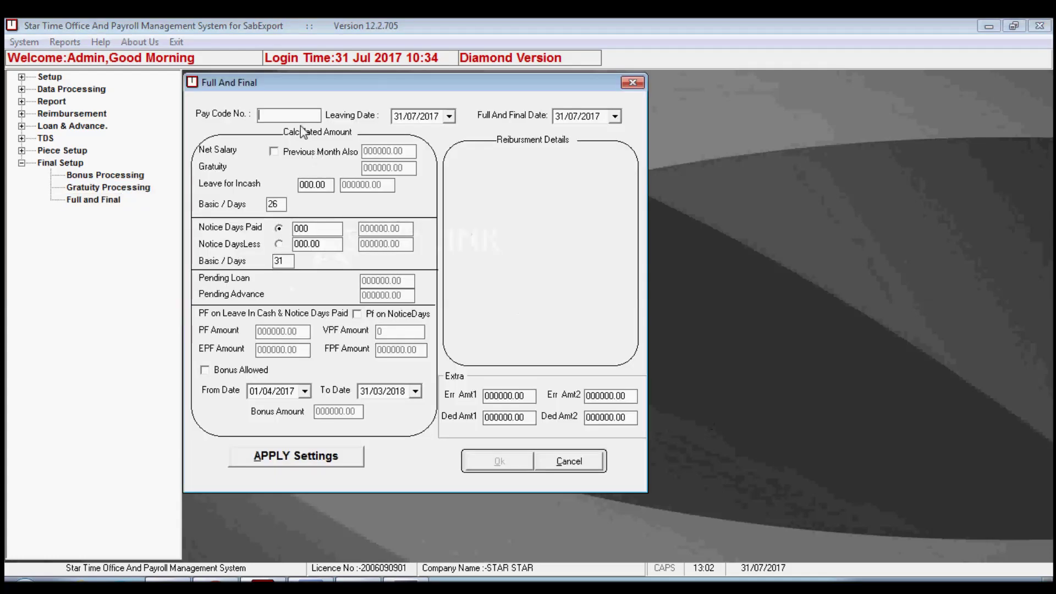
# - Enter the employee's pay code to load their settlement details, showing Basic/Days of 26 and 31
pyautogui.write('00000137')
pyautogui.press('Tab')
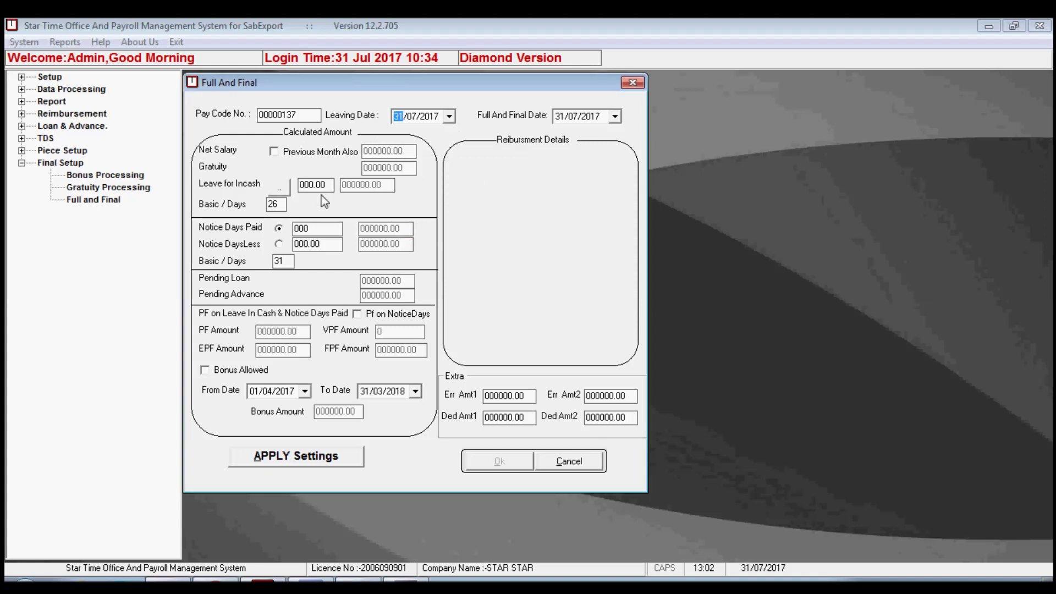
pyautogui.press('Tab')
pyautogui.press('Tab')
pyautogui.press('Tab')
pyautogui.press('Tab')
pyautogui.press('Tab')
pyautogui.press('Tab')
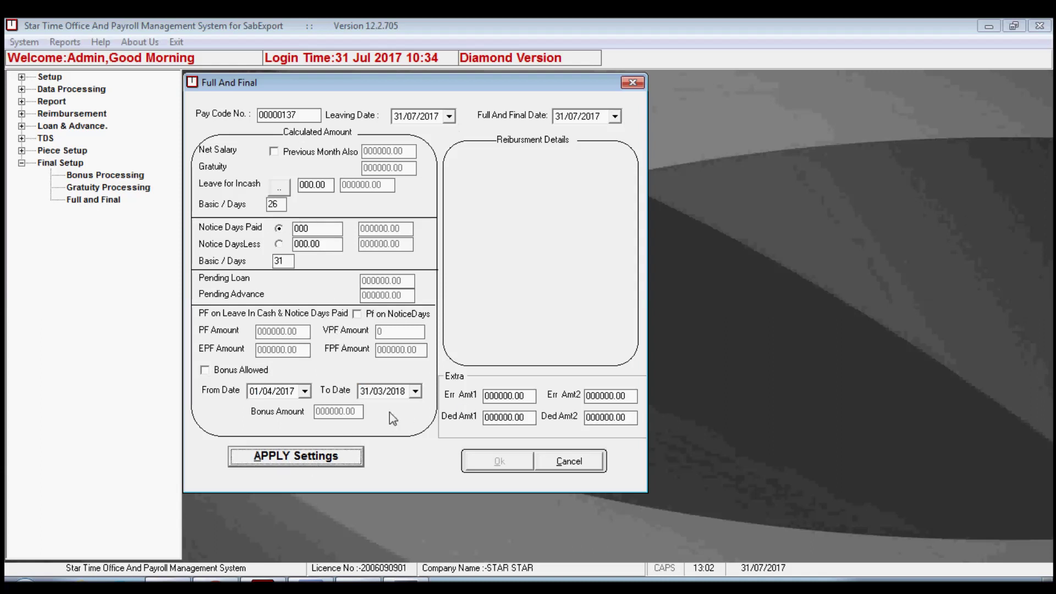
# - Check the To Date and Full And Final Date are both 31/07/2017
pyautogui.click(416, 391)
pyautogui.click(416, 391)
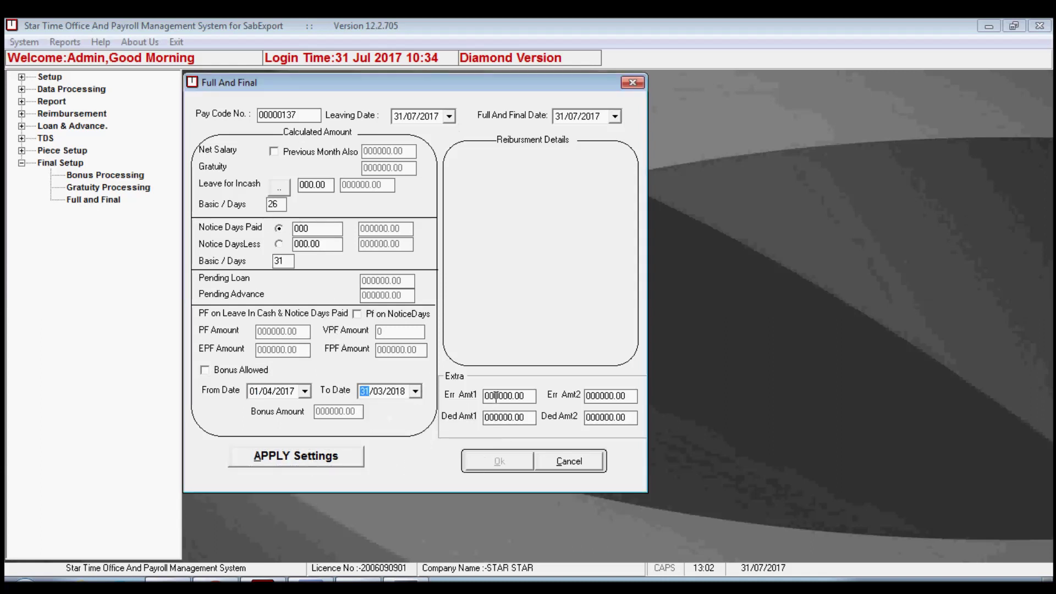
pyautogui.click(615, 116)
pyautogui.click(615, 116)
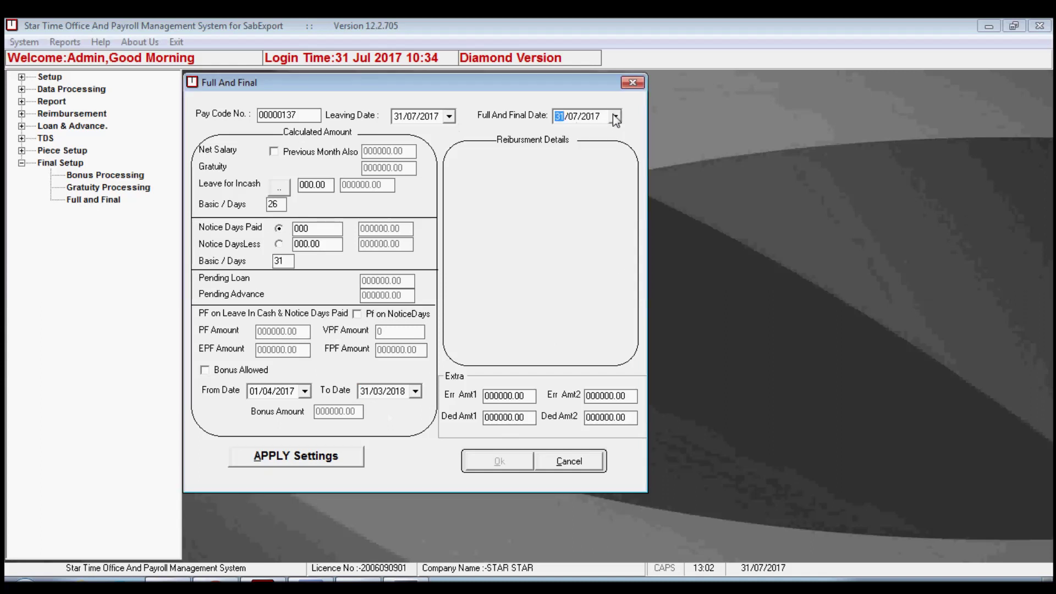